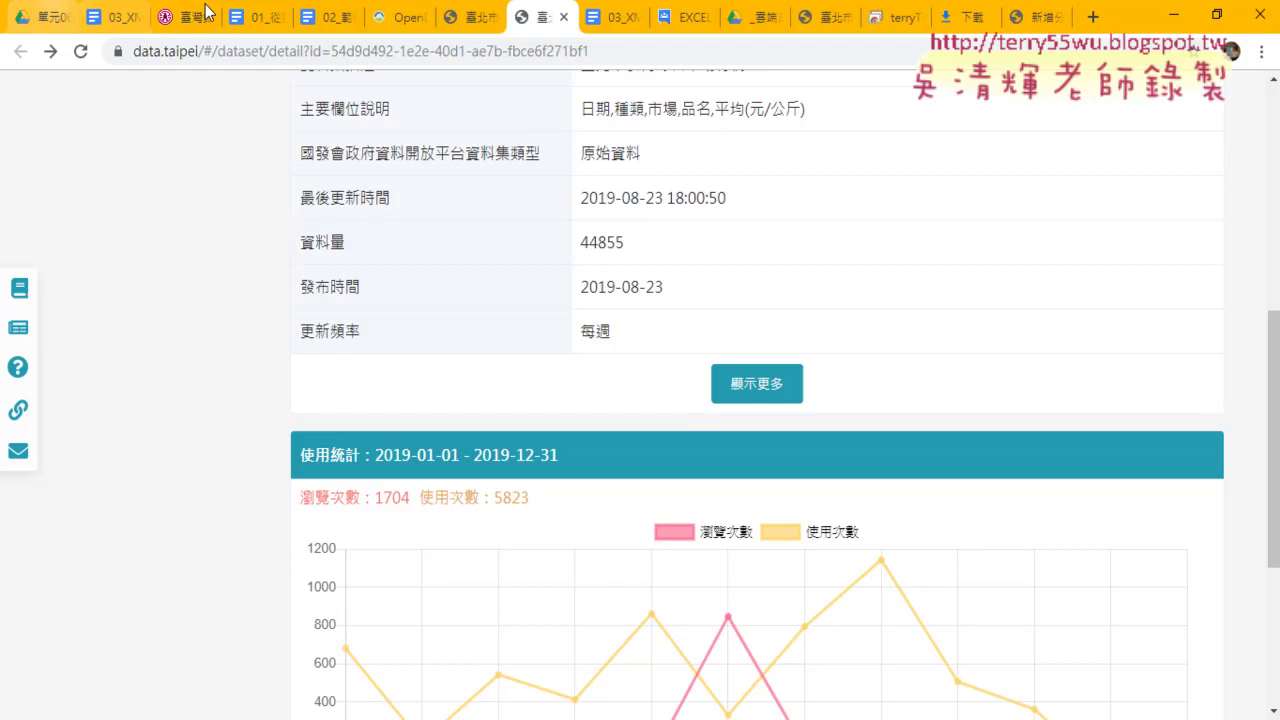
Move from the Google Drive tab to the rate.bot.com.tw tab and scroll the rate table.
left_click(48, 18)
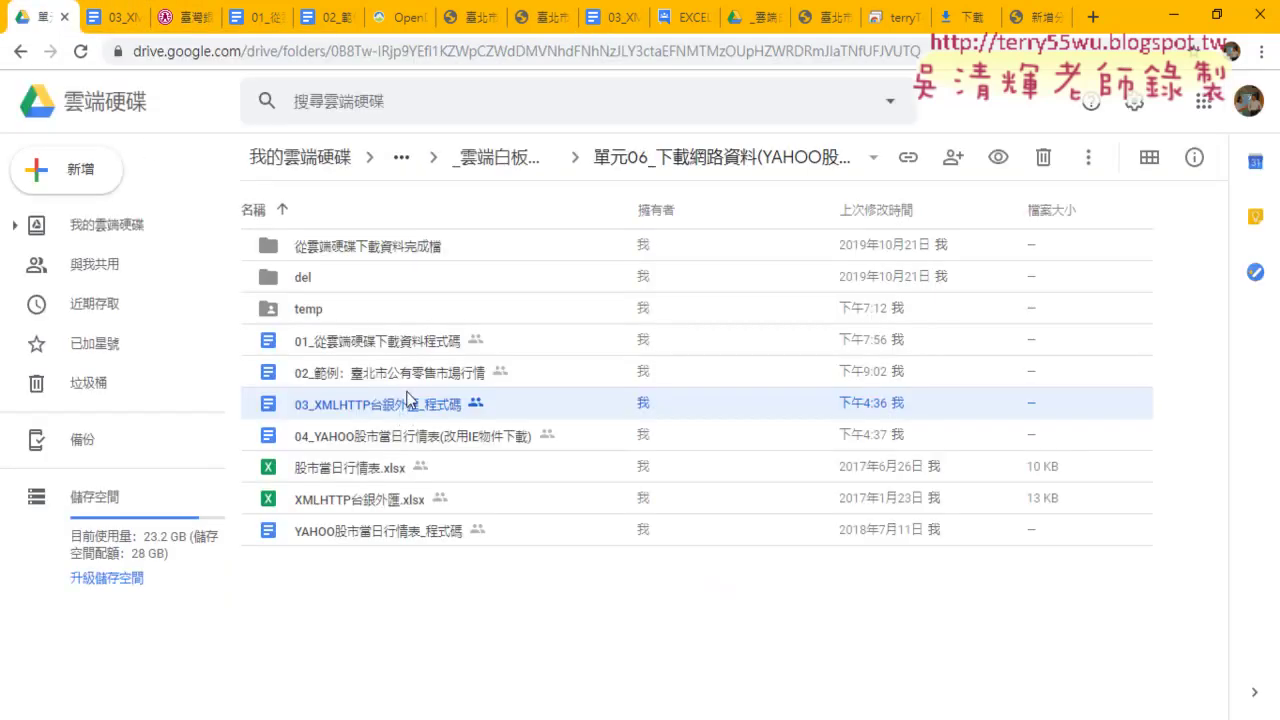
key("ctrl+3")
scroll(473, 349, "up", 5)
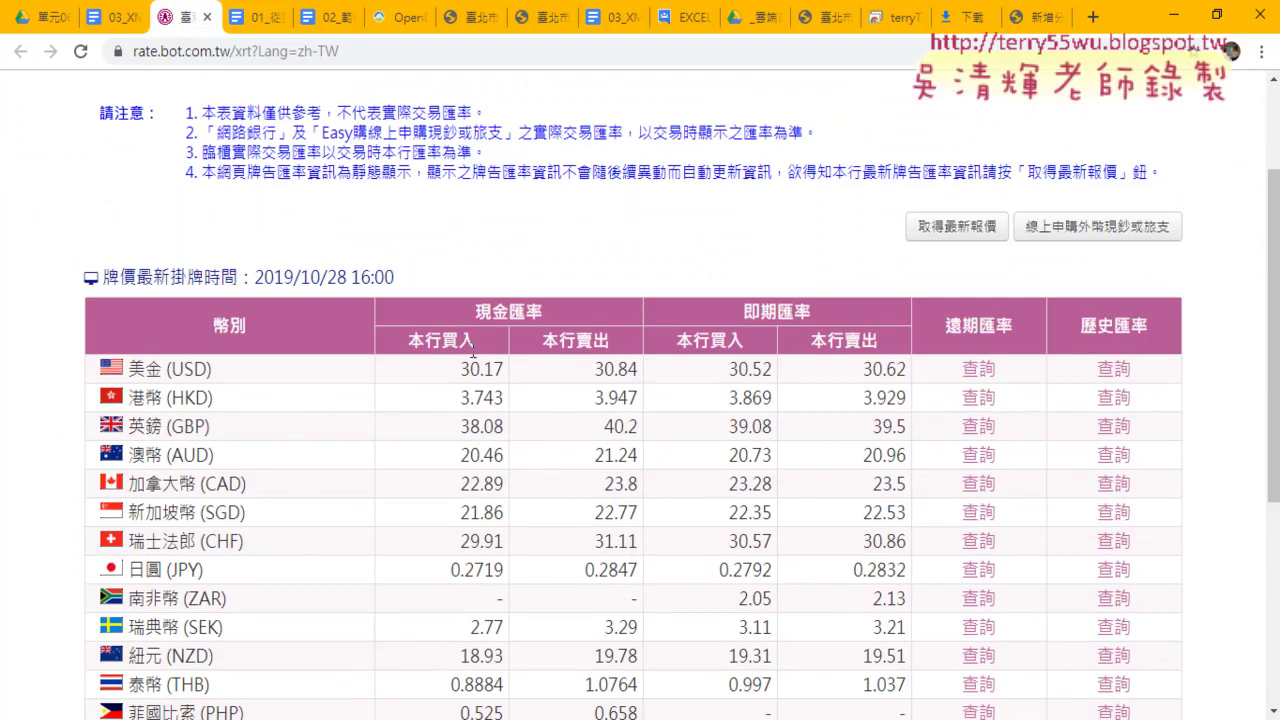
scroll(250, 220, "down", 4)
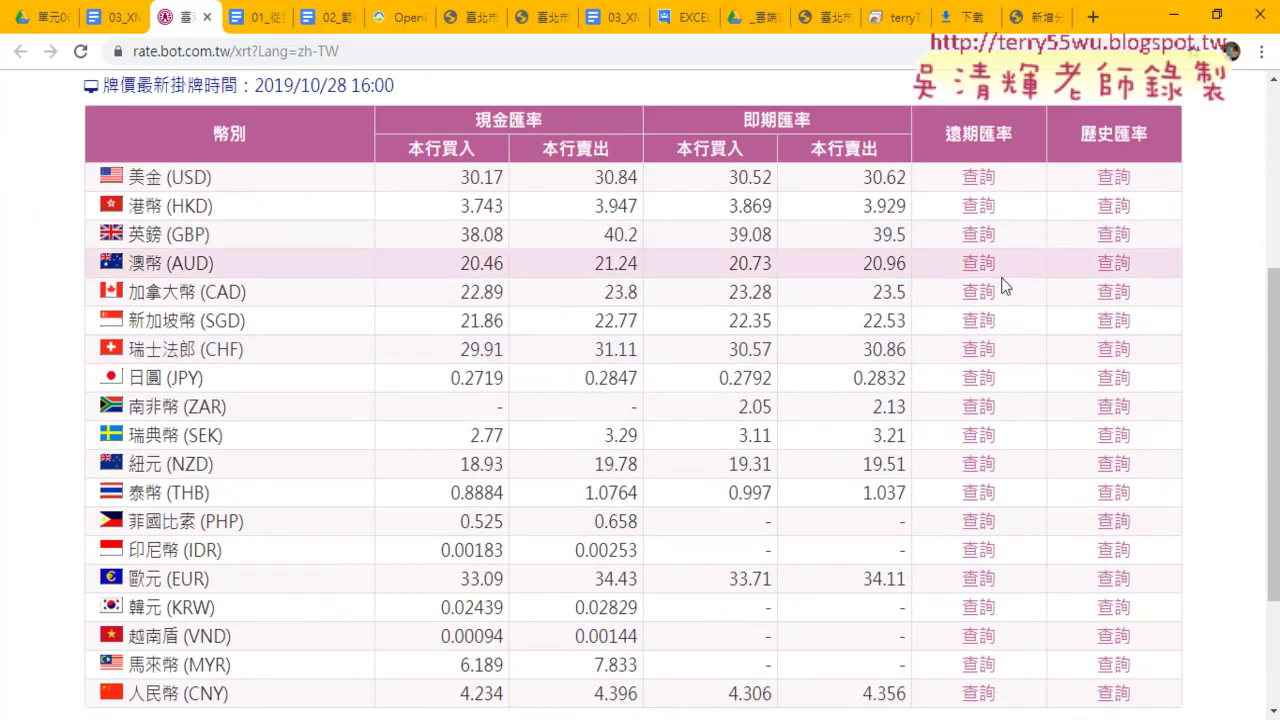
scroll(838, 370, "down", 1)
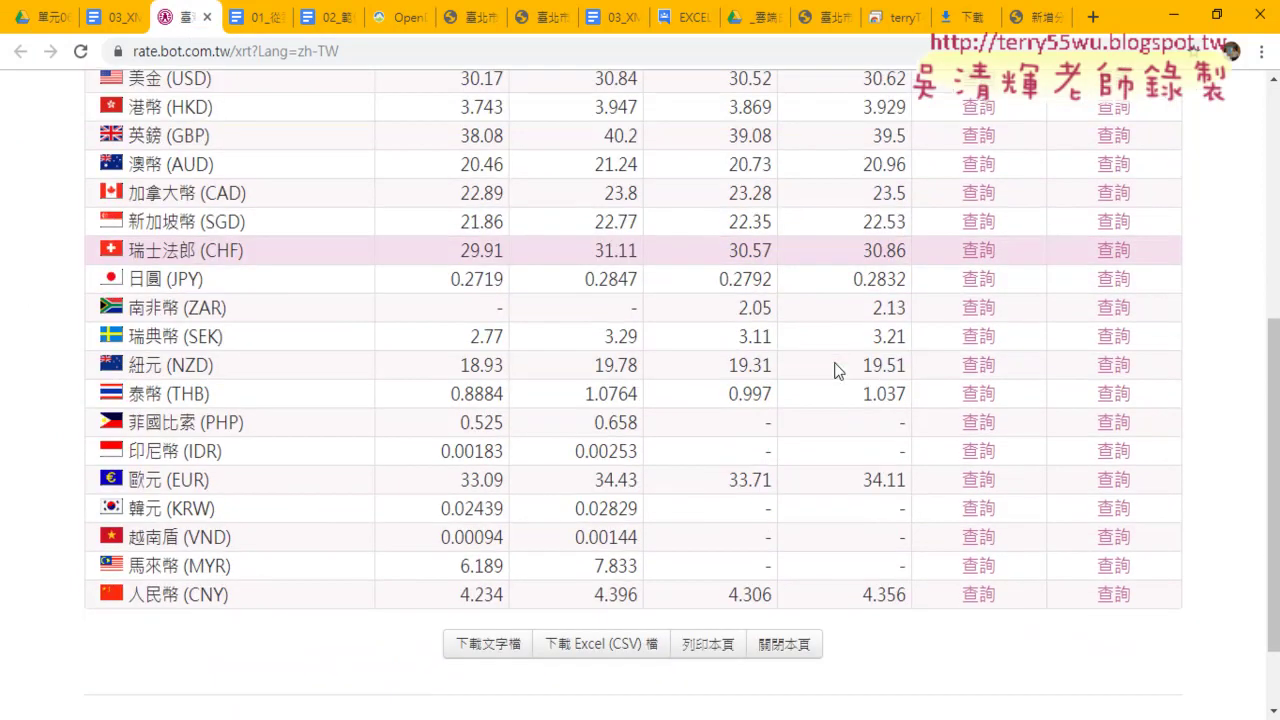
scroll(778, 364, "up", 1)
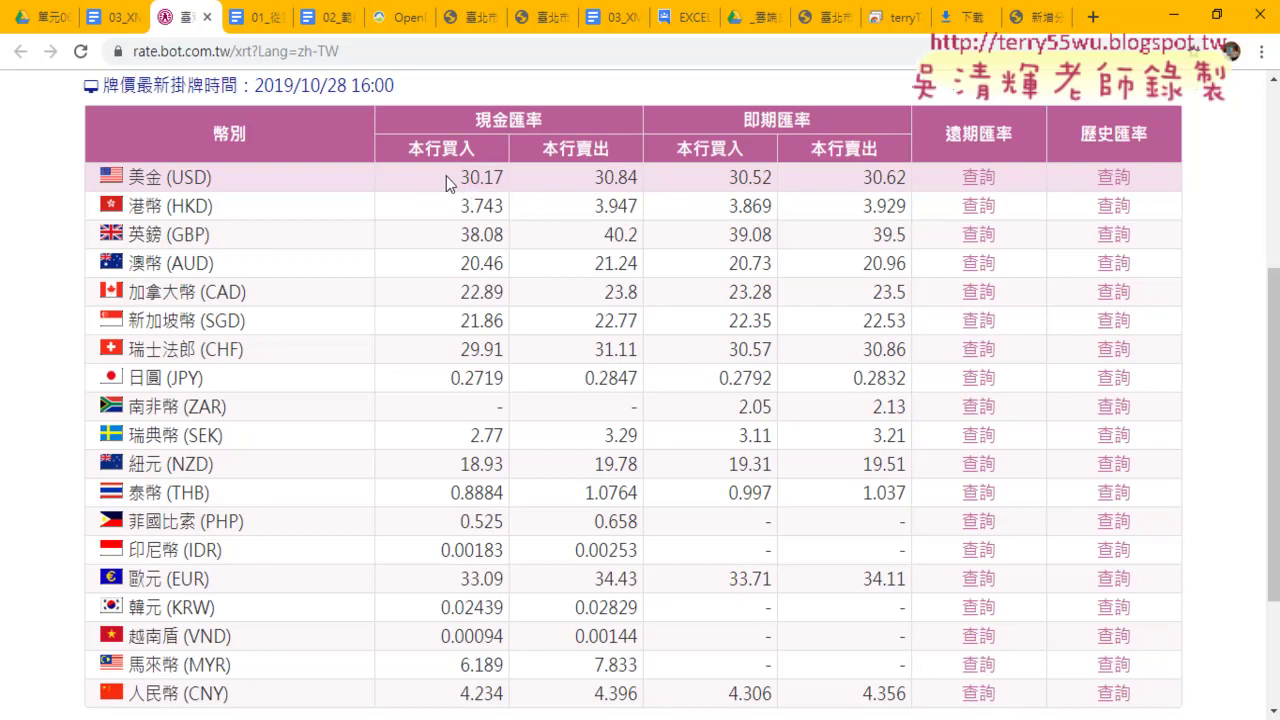
right_click(530, 96)
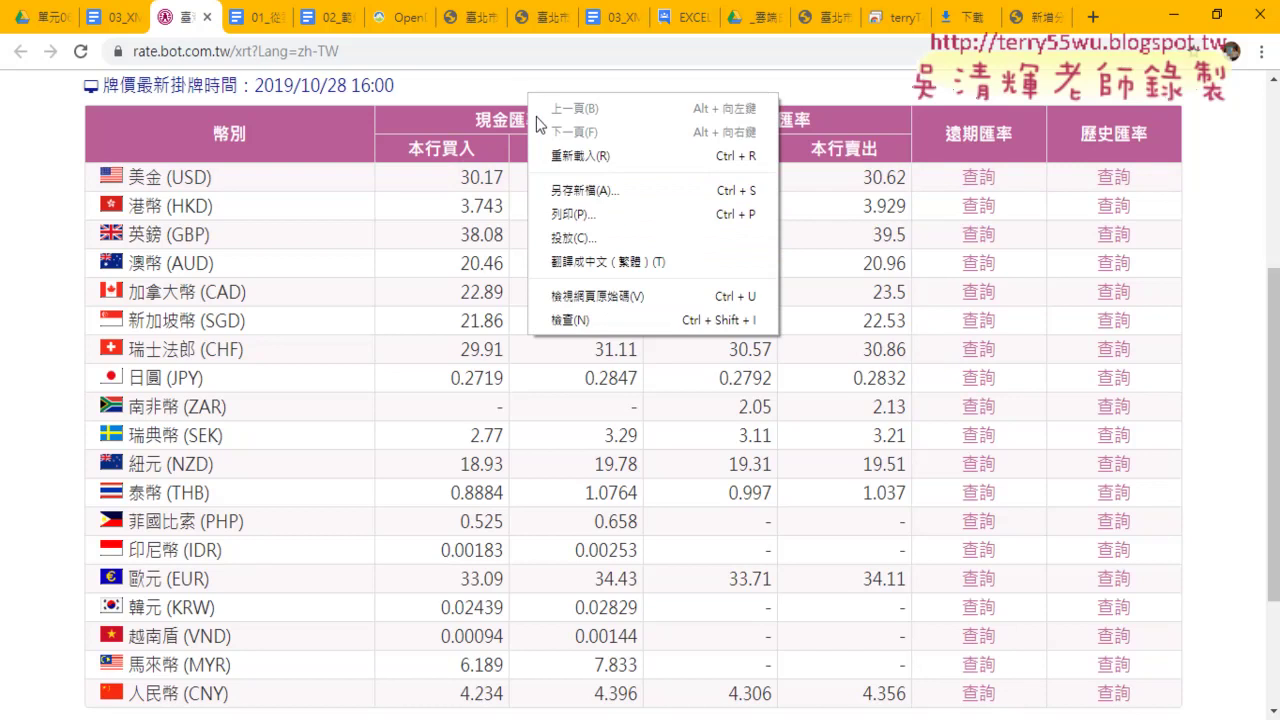
left_click(566, 300)
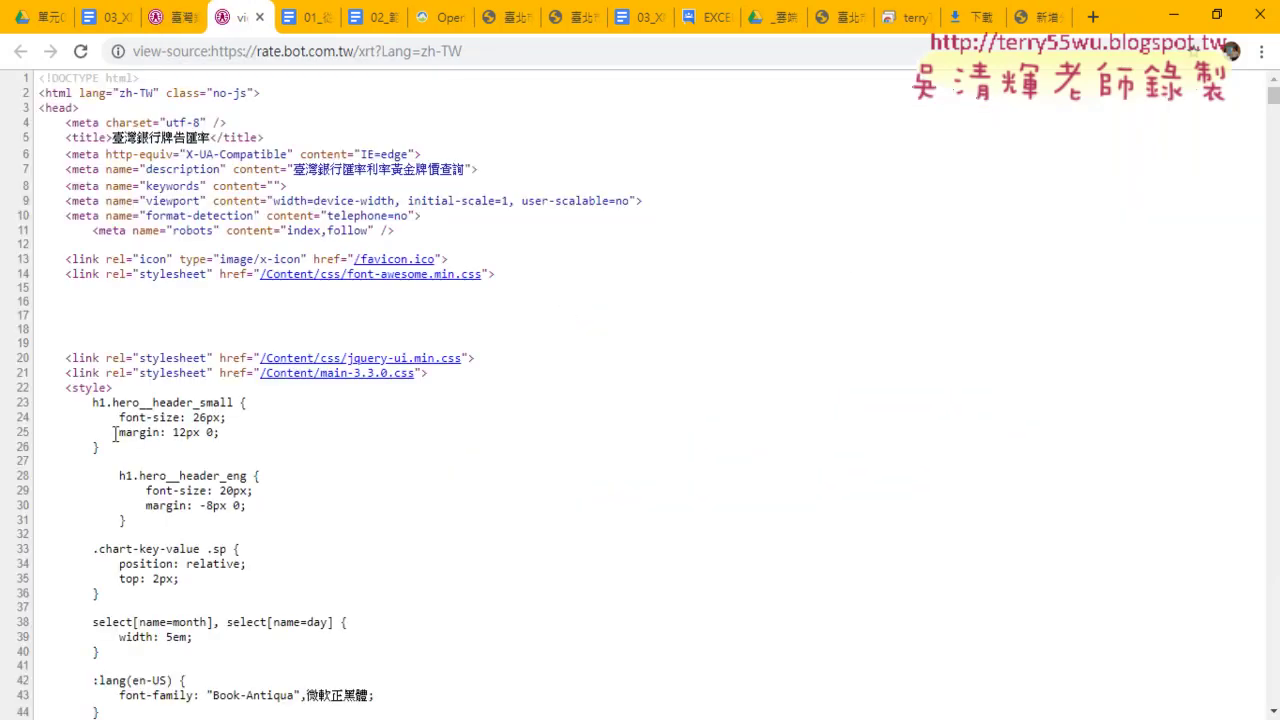
left_click(185, 17)
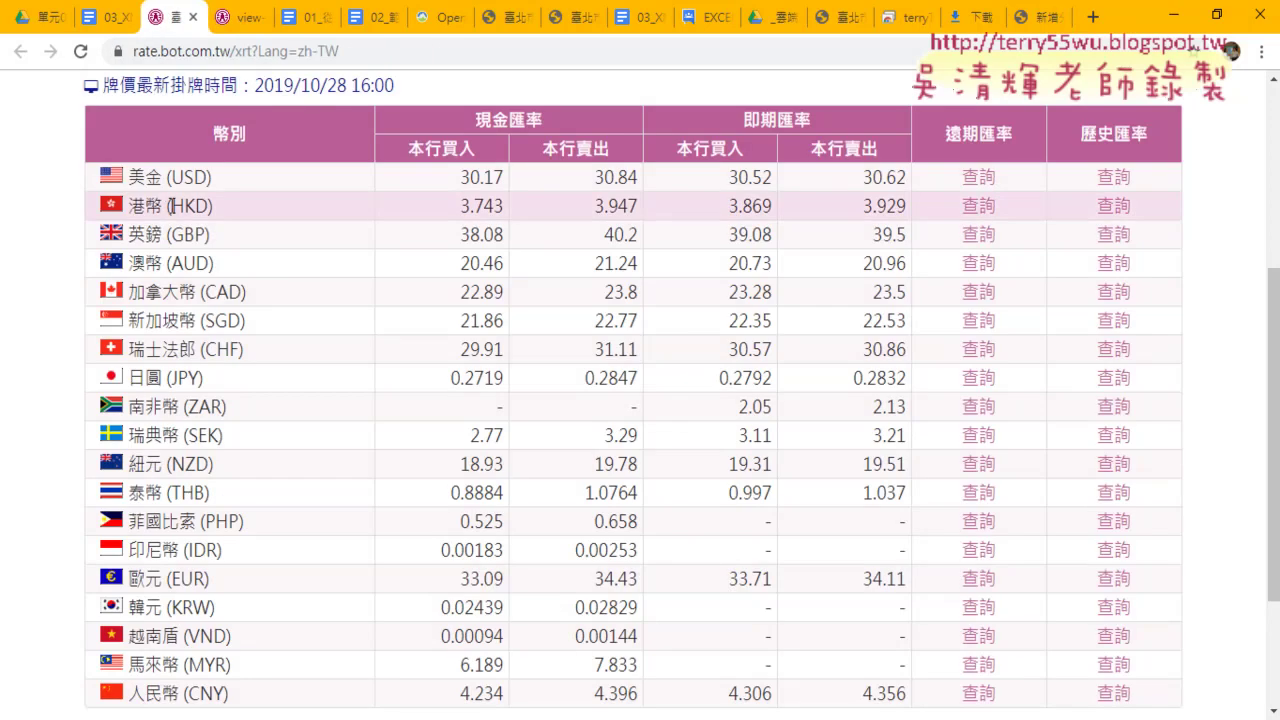
left_click(233, 14)
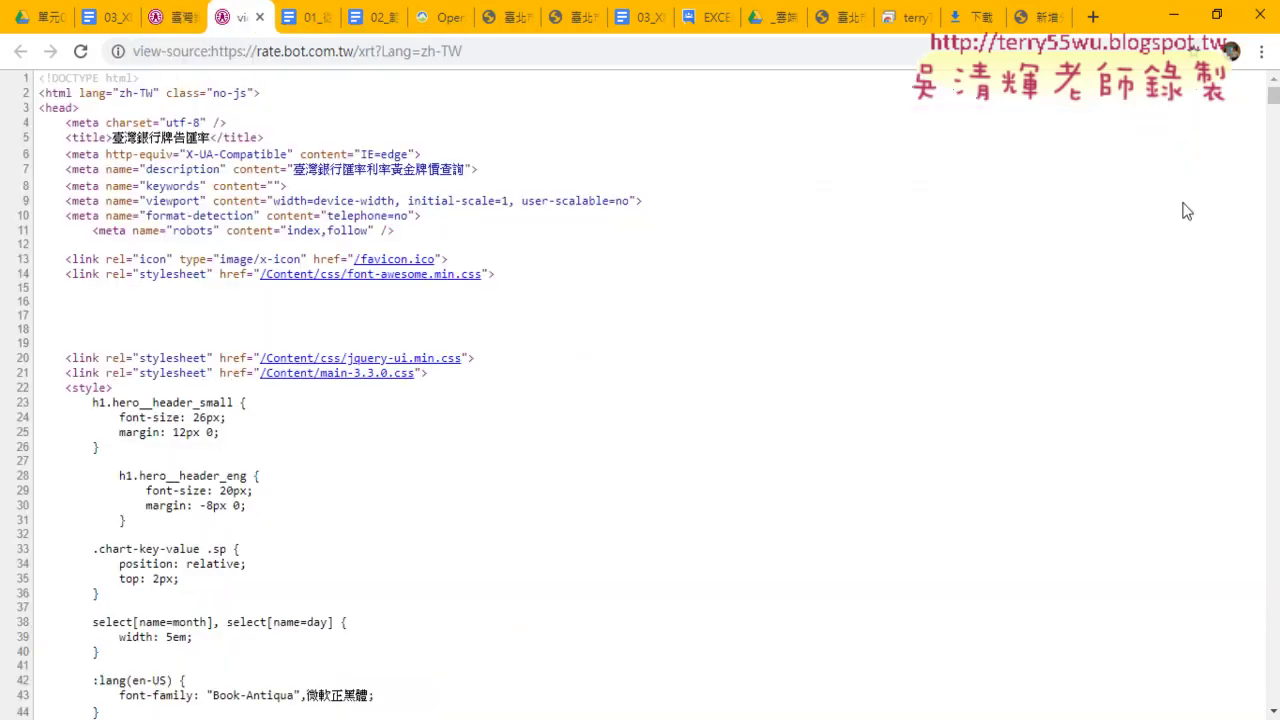
left_click_drag(1275, 106, 1274, 702)
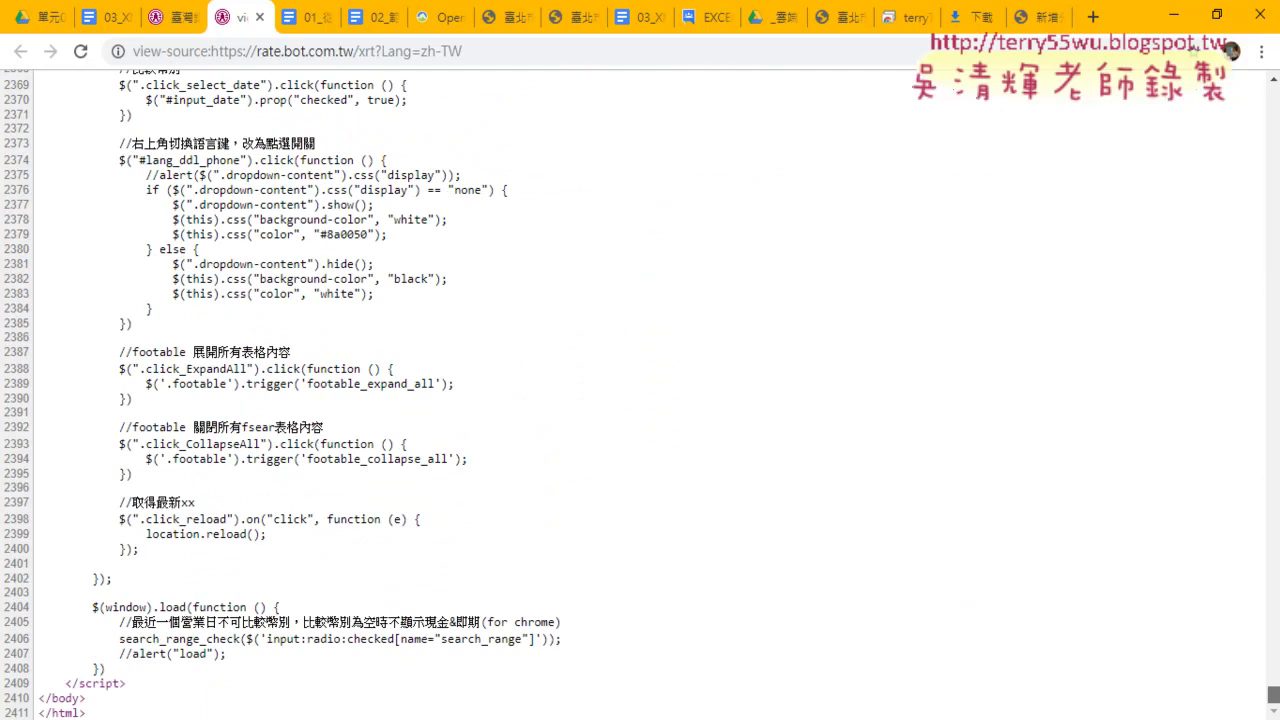
left_click_drag(1274, 702, 1274, 95)
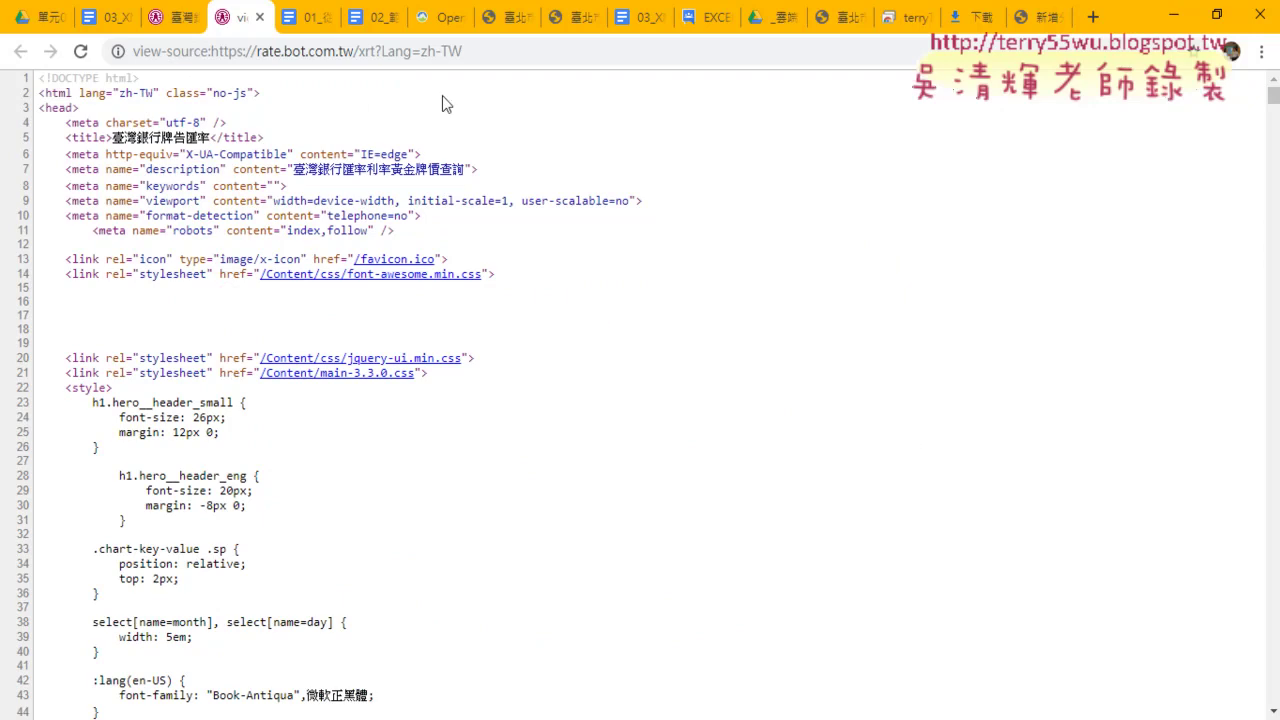
left_click(259, 17)
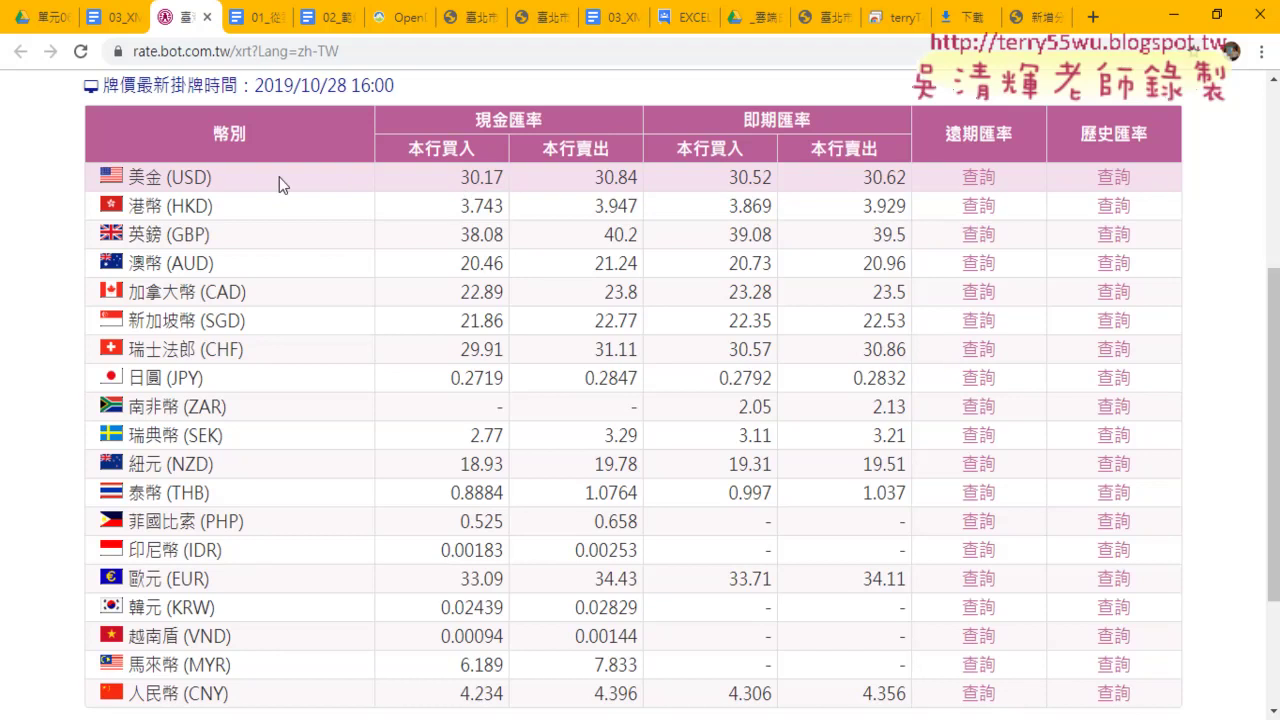
Inspect the USD cash-buying rate cell 30.17 in Chrome's developer tools.
double_click(493, 178)
right_click(490, 172)
left_click(460, 180)
right_click(493, 178)
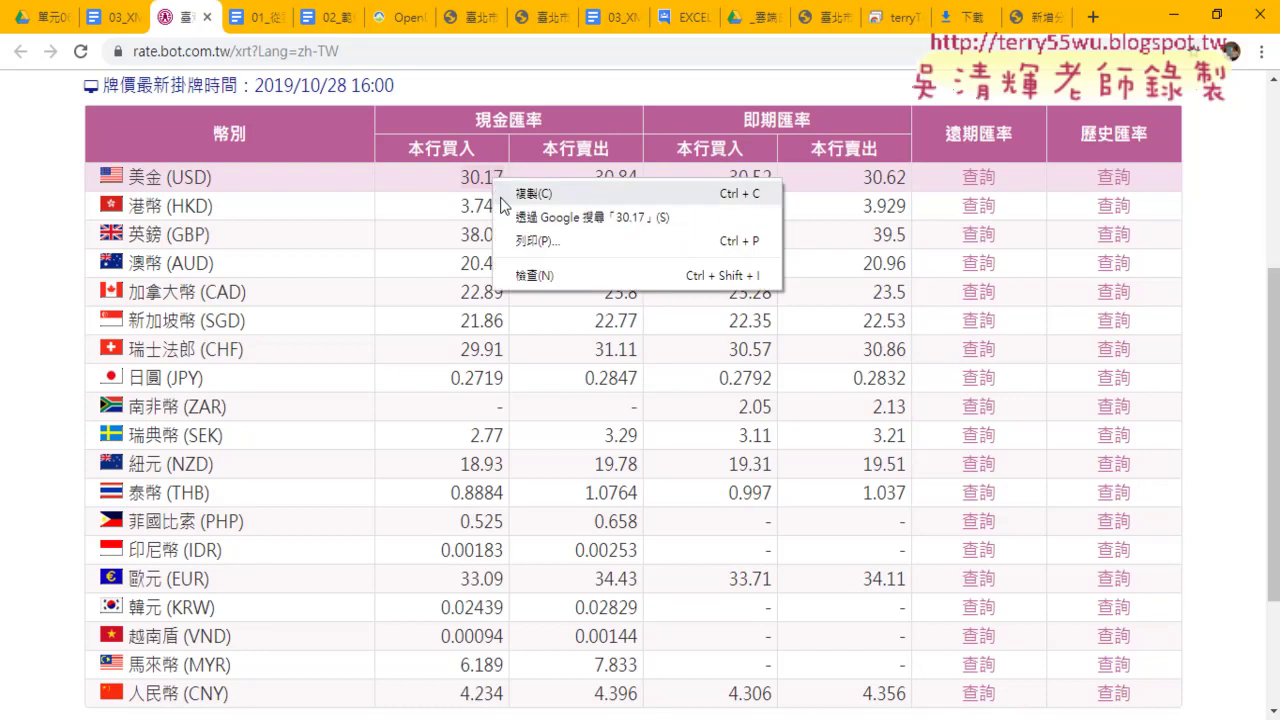
left_click(527, 276)
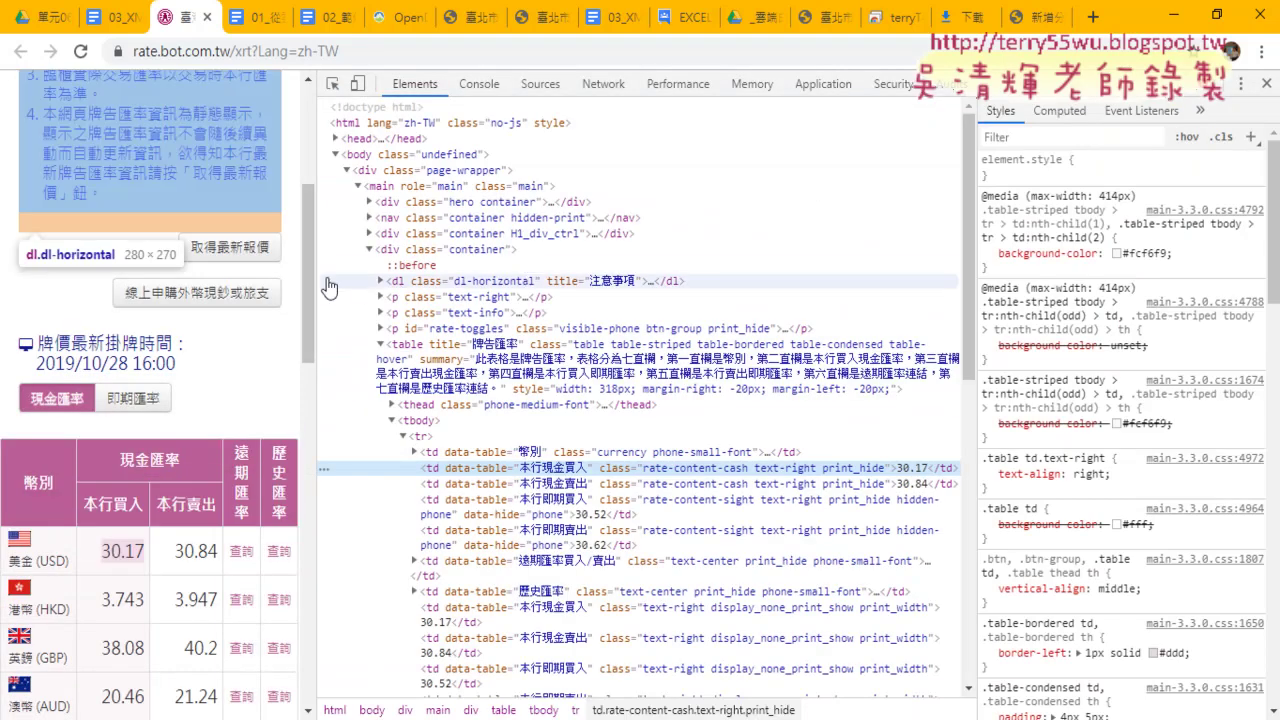
Widen the page area and reveal the 30.17 cell in the Elements tree.
left_click_drag(316, 276, 946, 290)
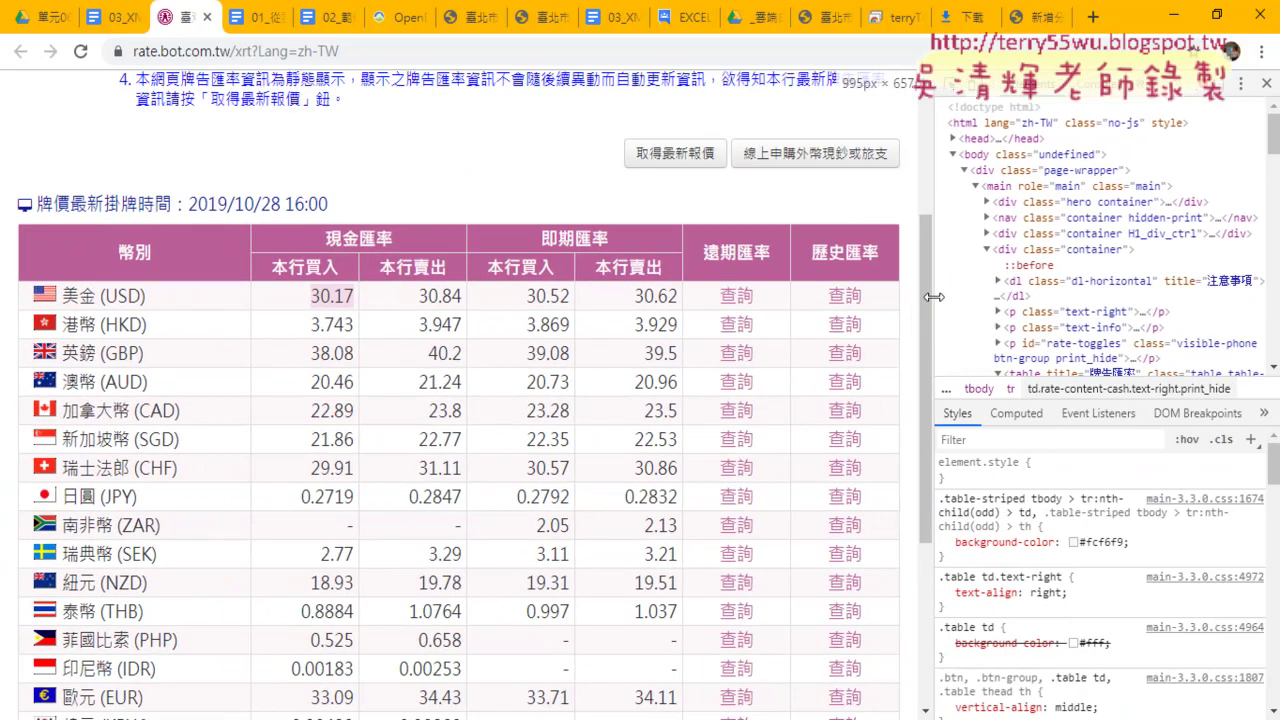
double_click(330, 295)
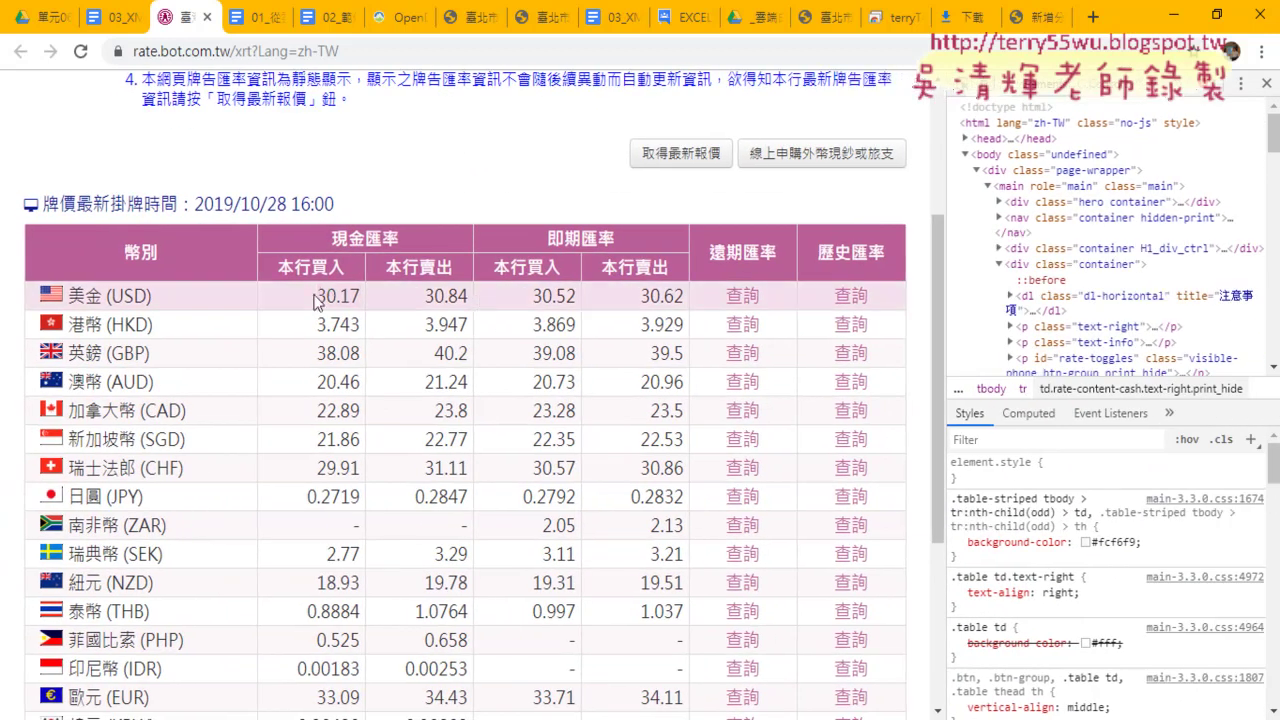
right_click(346, 297)
left_click(395, 393)
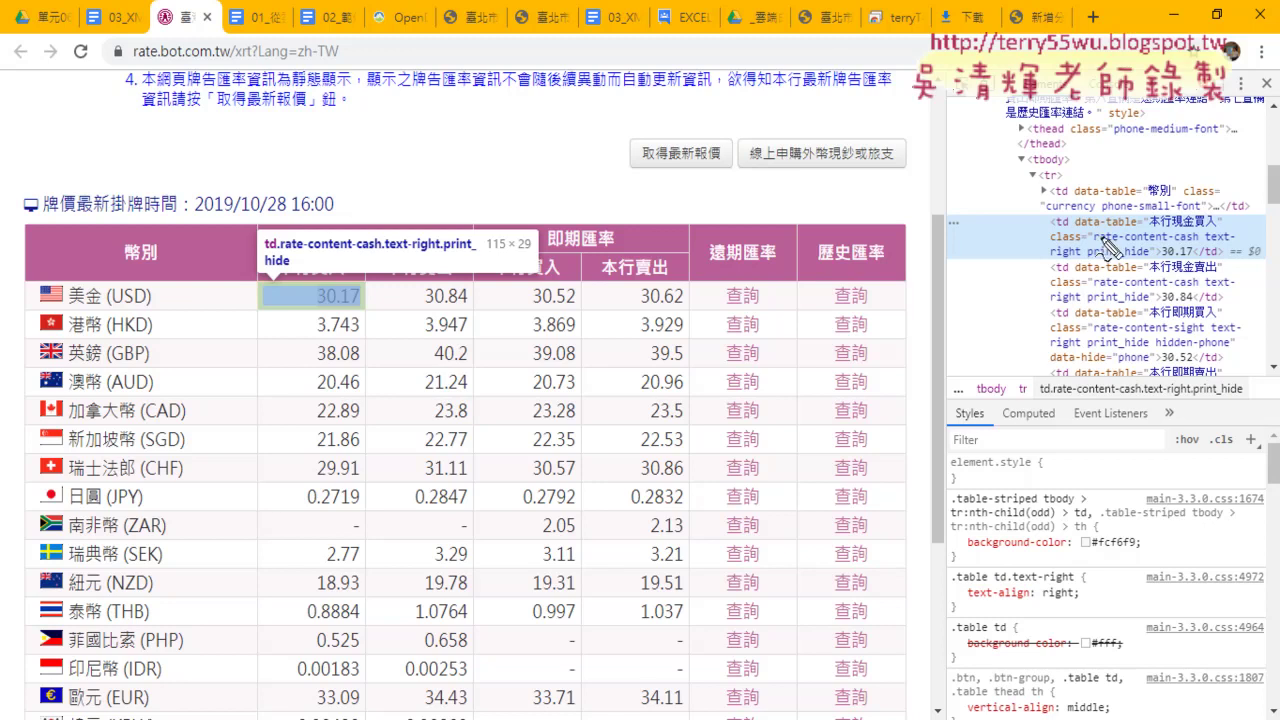
Circle the cell markup and handwrite an 'HTML5' note above the table.
left_click_drag(1097, 437, 1100, 428)
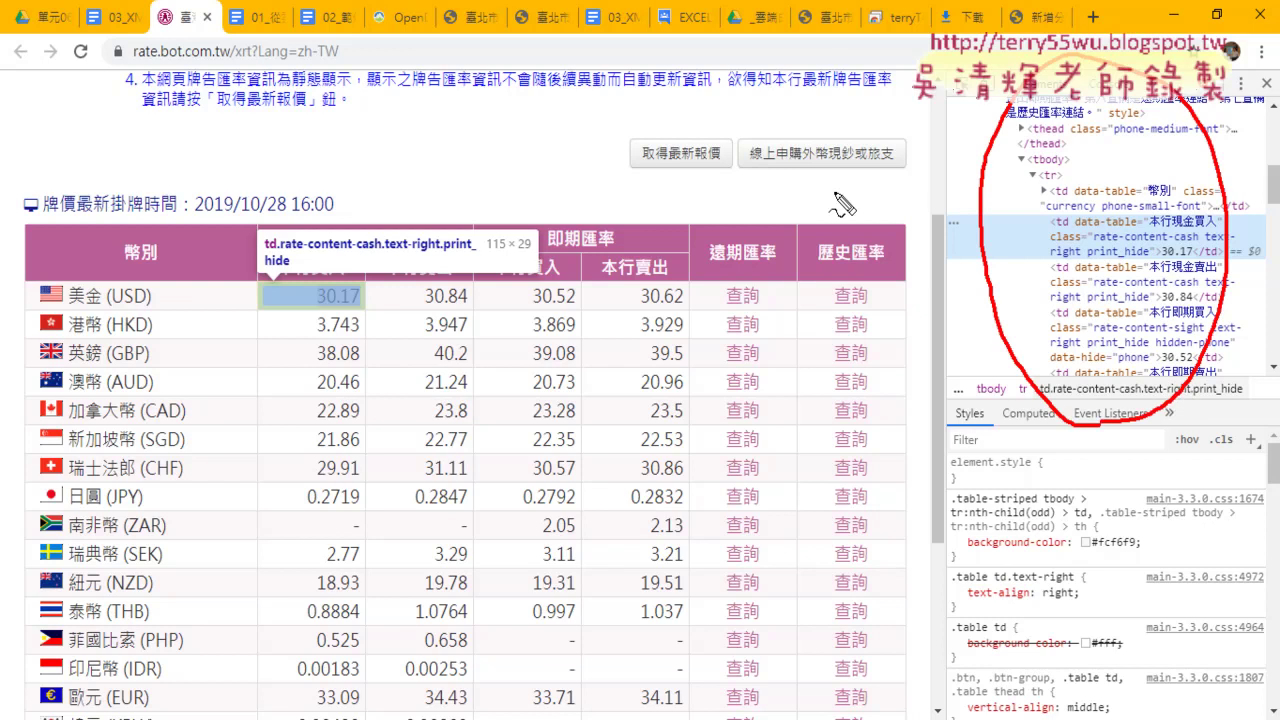
mouse_move(612, 80)
left_mouse_down()
mouse_move(612, 140)
mouse_move(700, 88)
left_mouse_up()
mouse_move(678, 92)
left_mouse_down()
mouse_move(678, 140)
mouse_move(718, 112)
mouse_move(736, 140)
left_mouse_up()
mouse_move(740, 88)
left_mouse_down()
mouse_move(752, 134)
mouse_move(780, 135)
left_mouse_up()
mouse_move(787, 88)
left_mouse_down()
mouse_move(818, 88)
mouse_move(776, 160)
mouse_move(668, 157)
left_mouse_up()
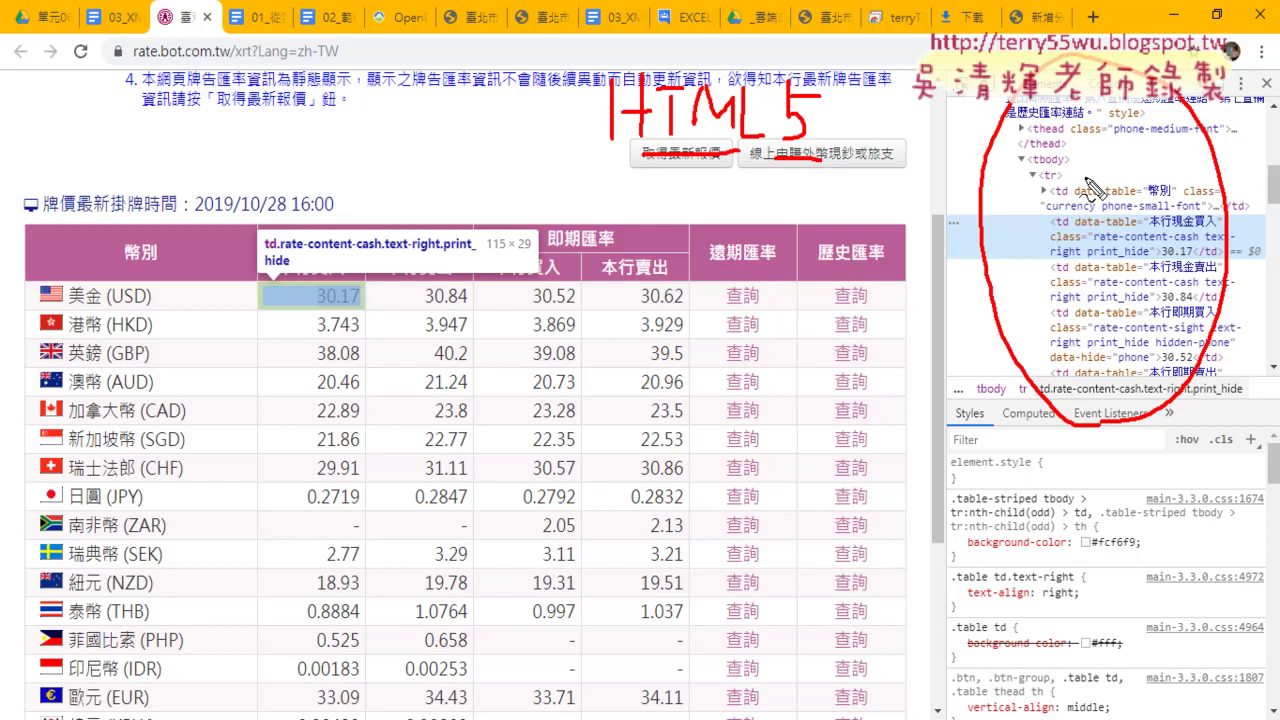
Mark the <tr> tag, outline the USD row, and box the <td> tag.
mouse_move(1040, 178)
left_mouse_down()
mouse_move(1068, 172)
mouse_move(1076, 188)
left_mouse_up()
mouse_move(29, 284)
left_mouse_down()
mouse_move(28, 316)
mouse_move(694, 269)
mouse_move(882, 272)
mouse_move(390, 312)
mouse_move(34, 312)
left_mouse_up()
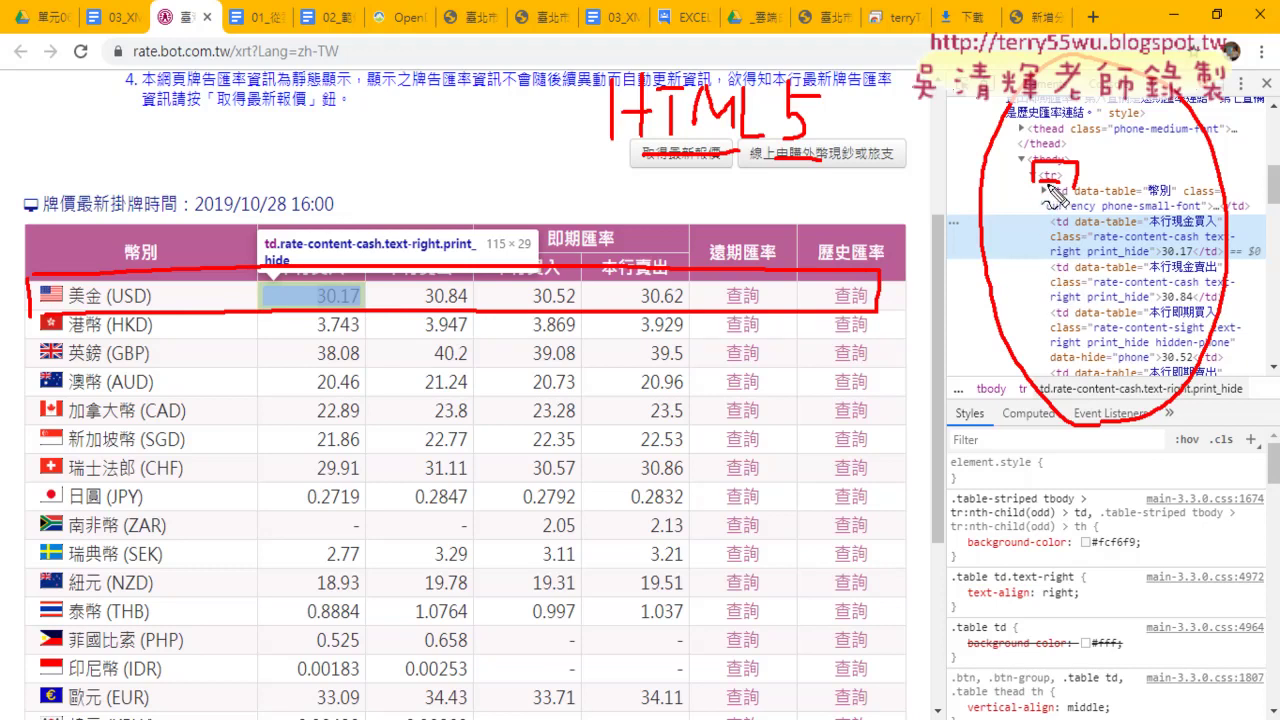
left_click_drag(1036, 166, 1045, 185)
left_click_drag(910, 290, 906, 292)
mouse_move(38, 286)
left_mouse_down()
mouse_move(10, 298)
mouse_move(24, 320)
left_mouse_up()
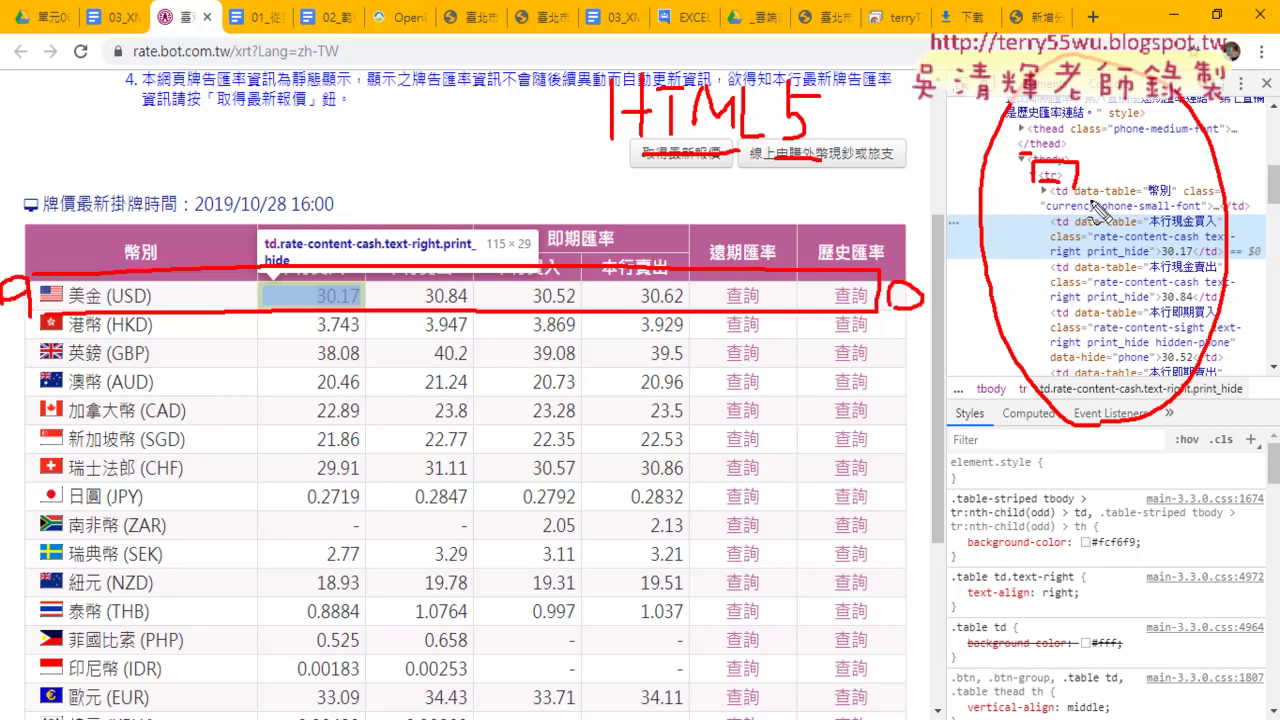
left_click_drag(1048, 186, 1072, 203)
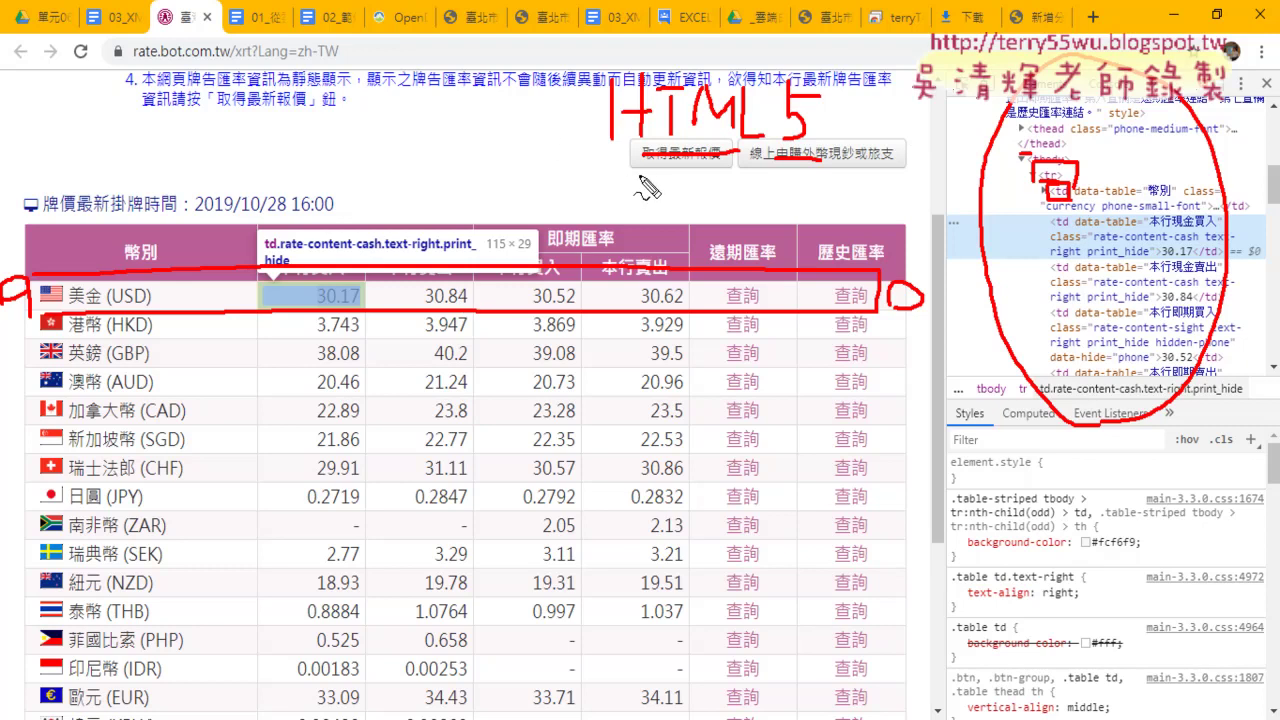
Handwrite 'CSS3', underline the class-name label, then clear all pen annotations.
left_click_drag(643, 180, 645, 209)
mouse_move(700, 176)
left_mouse_down()
mouse_move(676, 207)
mouse_move(712, 207)
left_mouse_up()
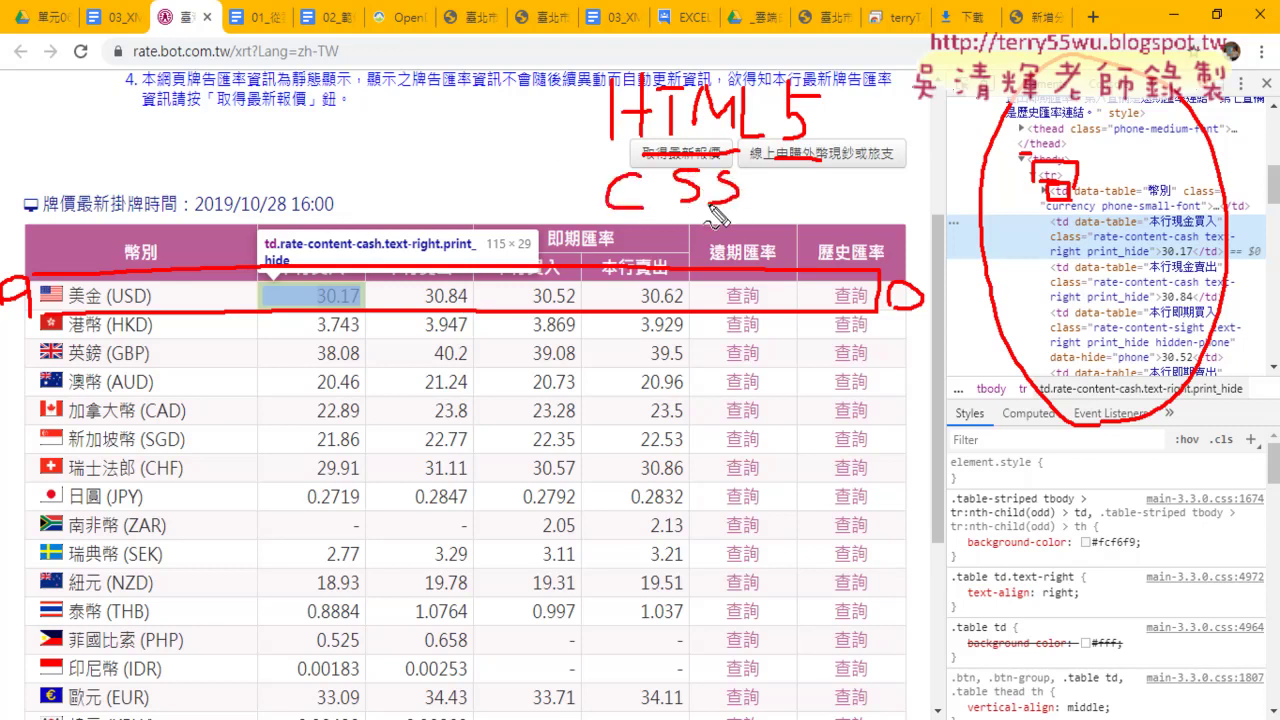
mouse_move(776, 178)
left_mouse_down()
mouse_move(778, 210)
mouse_move(812, 229)
left_mouse_up()
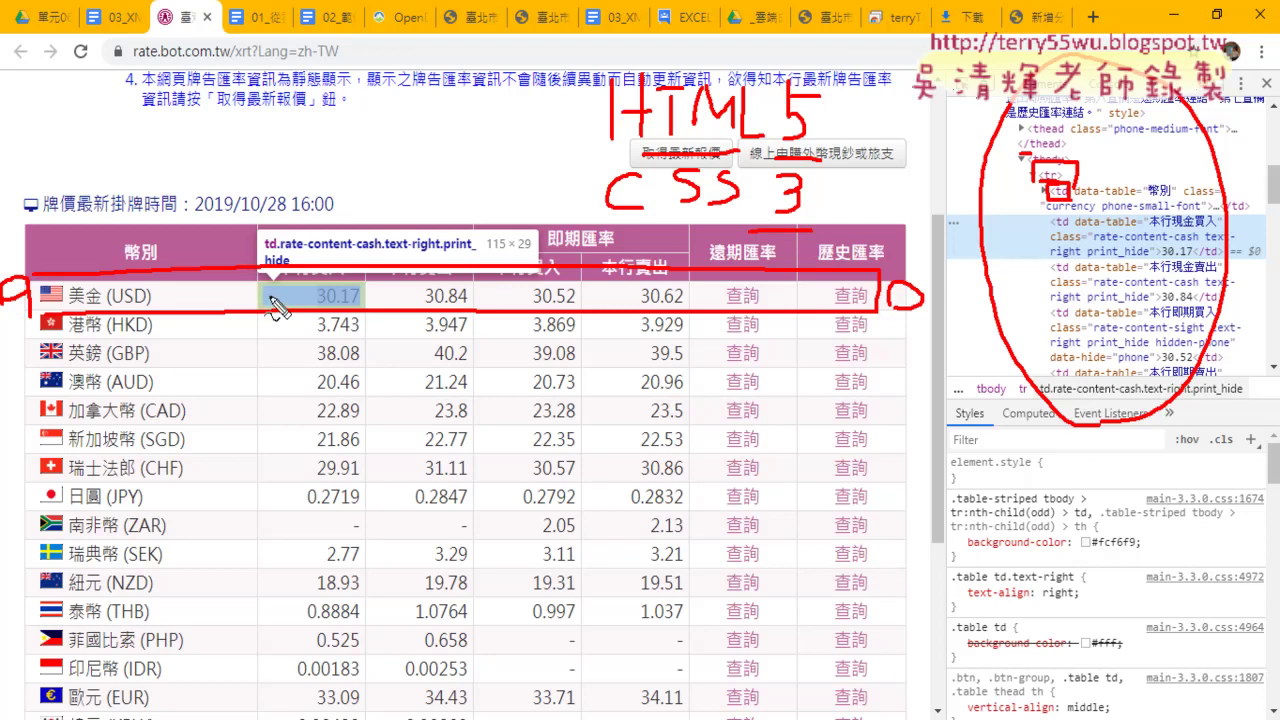
left_click_drag(284, 249, 472, 249)
left_click_drag(270, 292, 300, 290)
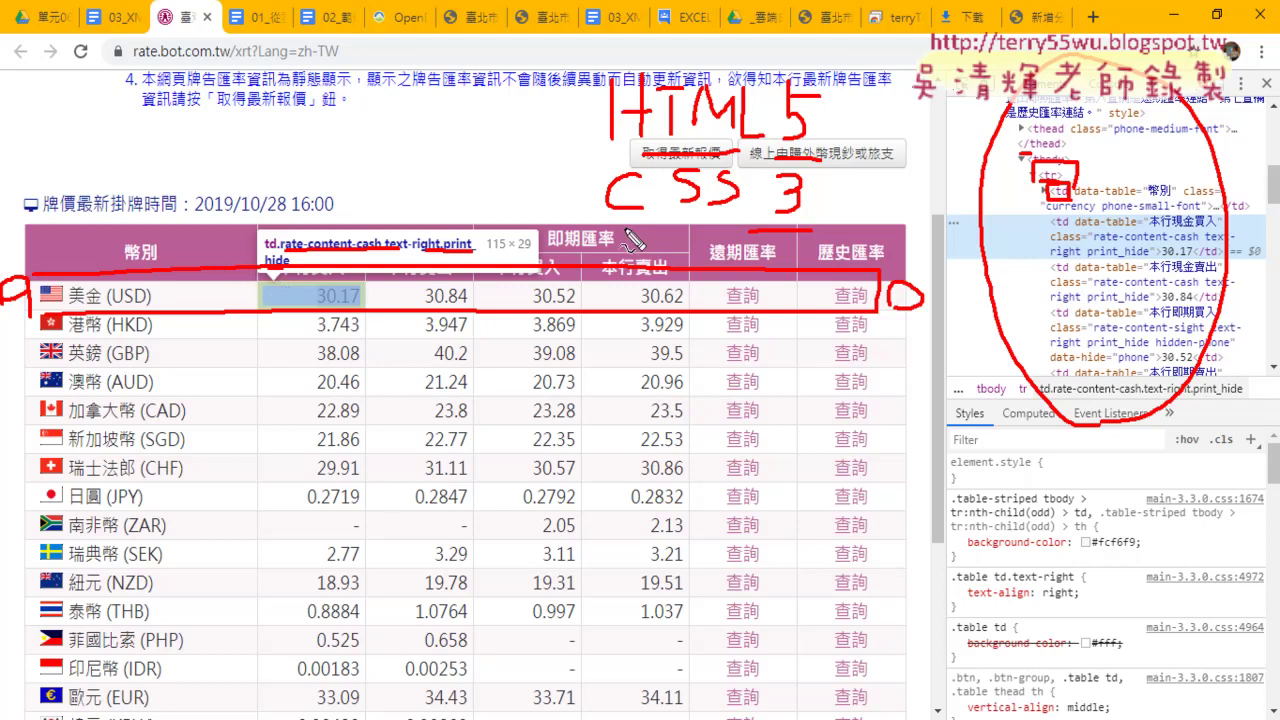
left_click_drag(614, 224, 742, 224)
left_click_drag(659, 243, 735, 242)
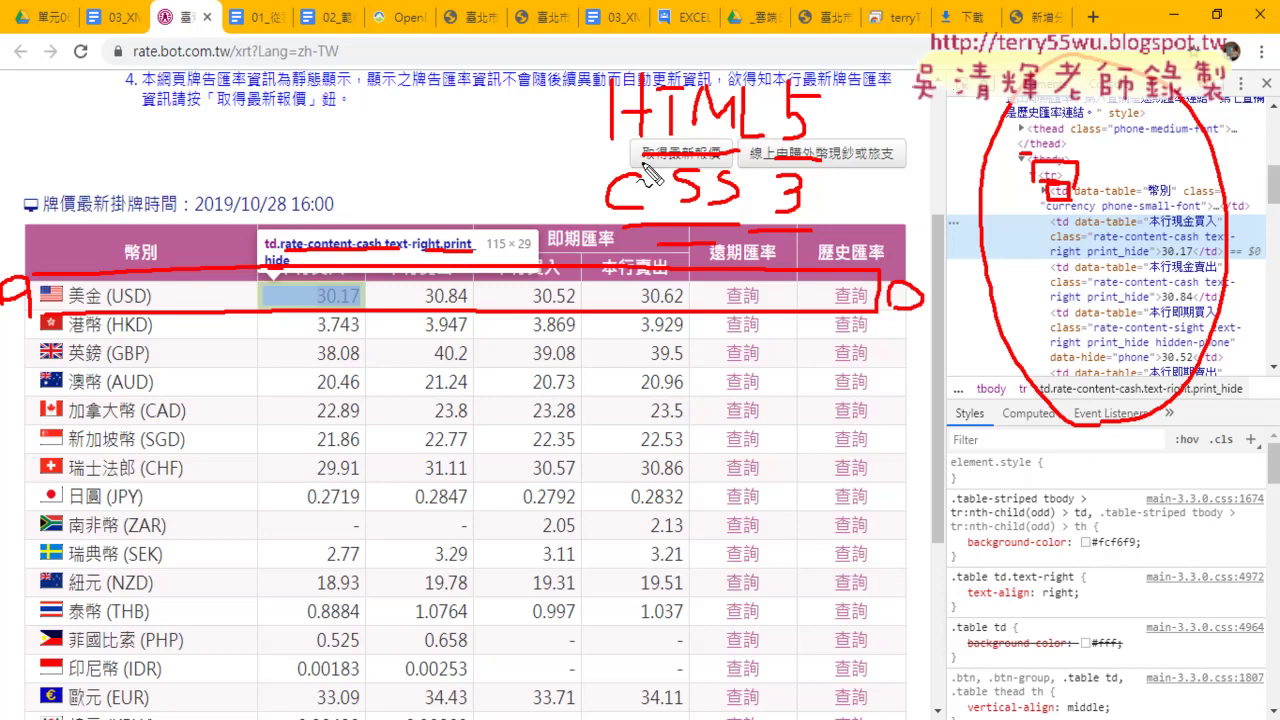
key("Escape")
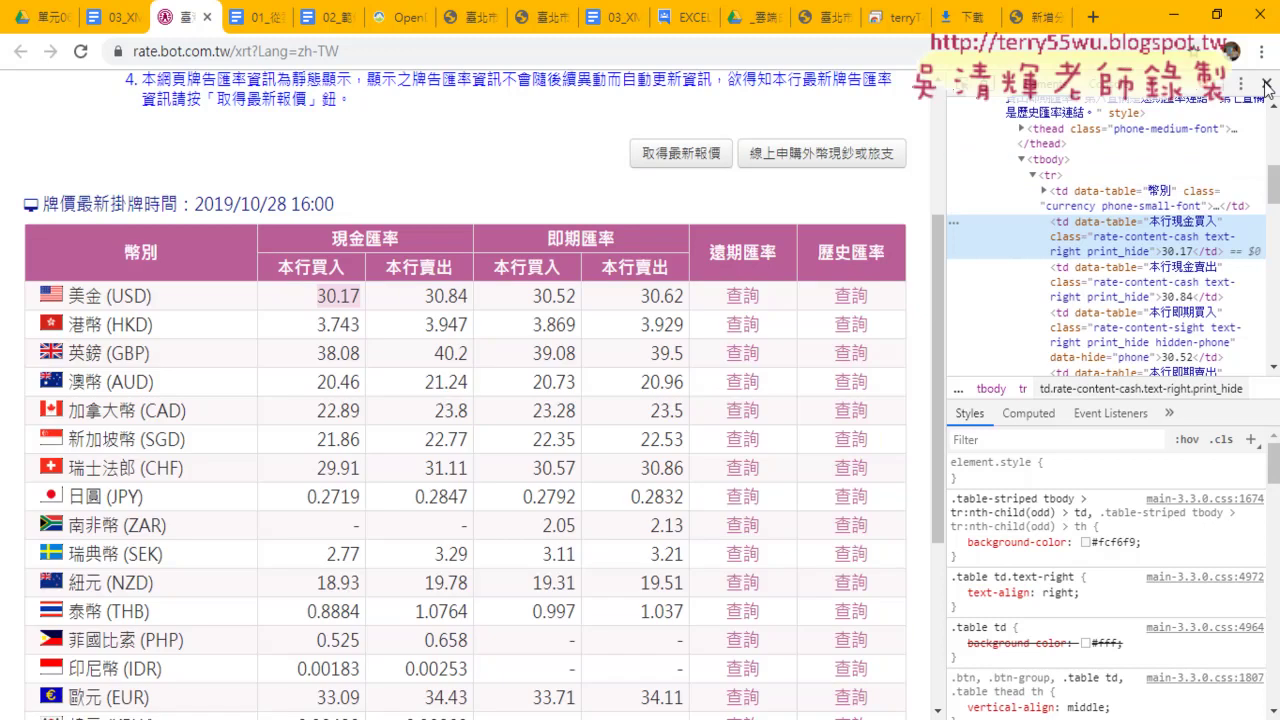
Re-inspect the USD 30.17 cell and highlight its data-table, class and value in Elements.
left_click(1266, 88)
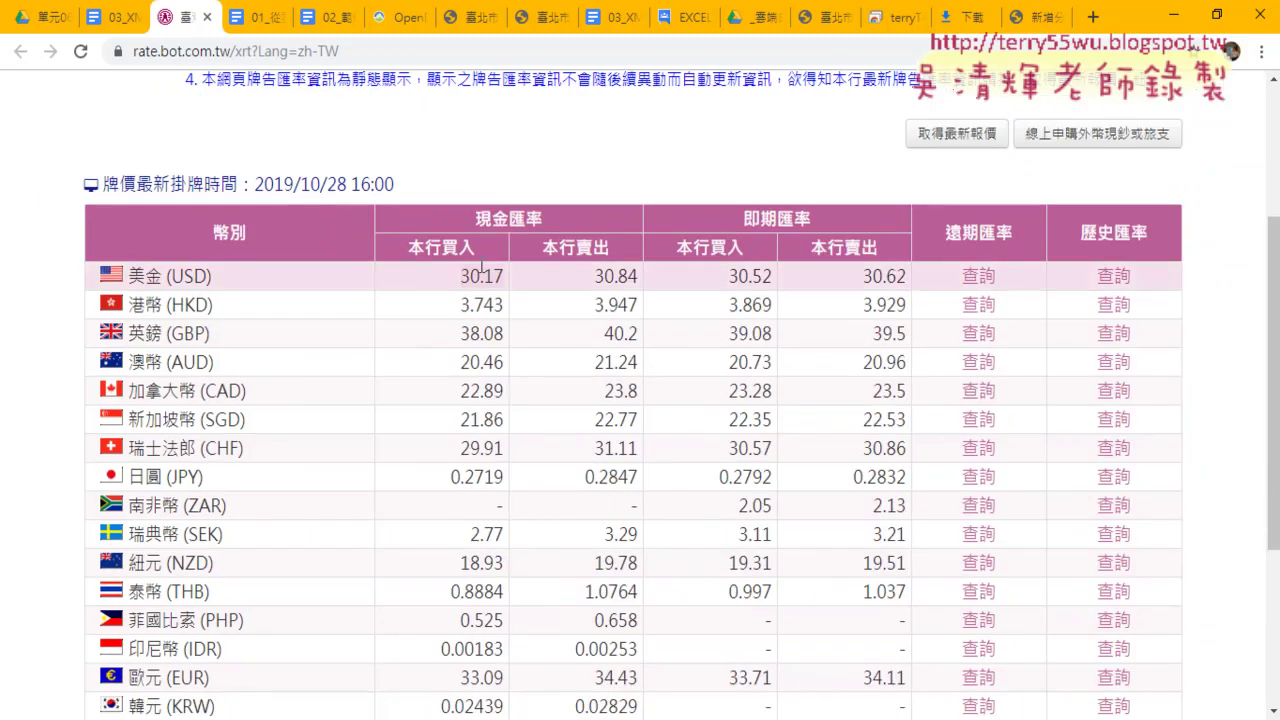
right_click(486, 272)
left_click(527, 368)
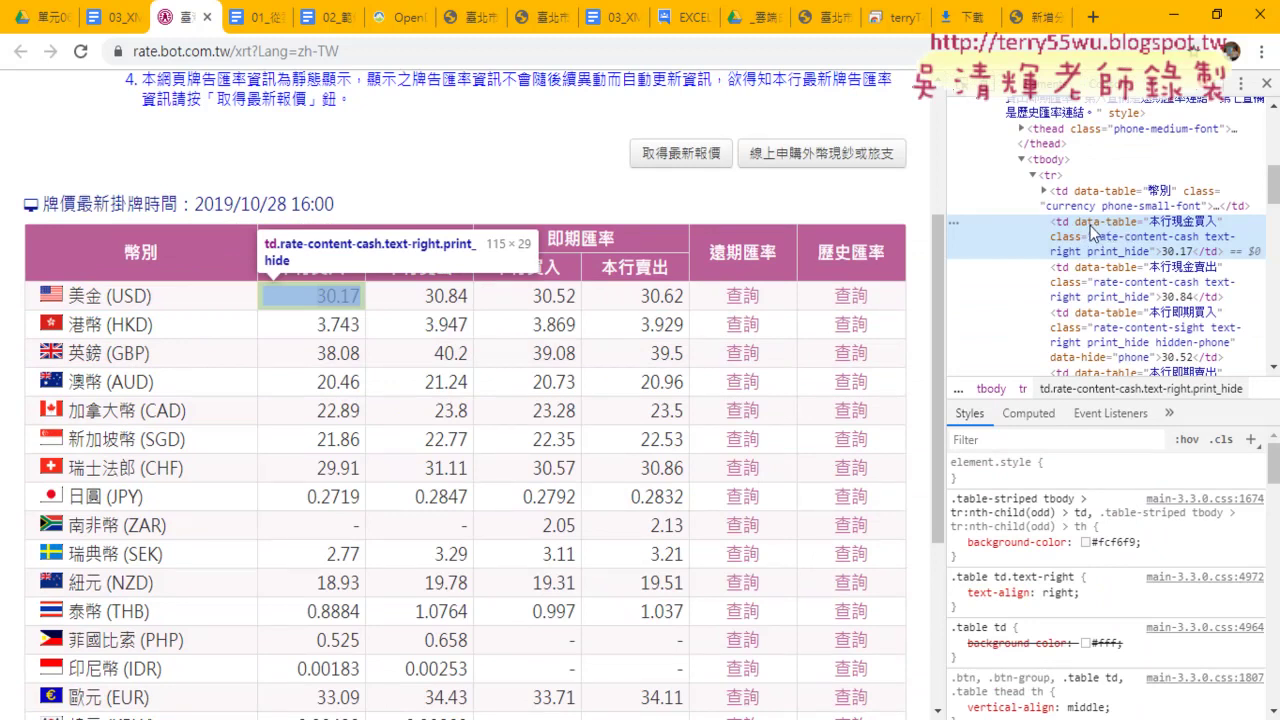
double_click(1095, 224)
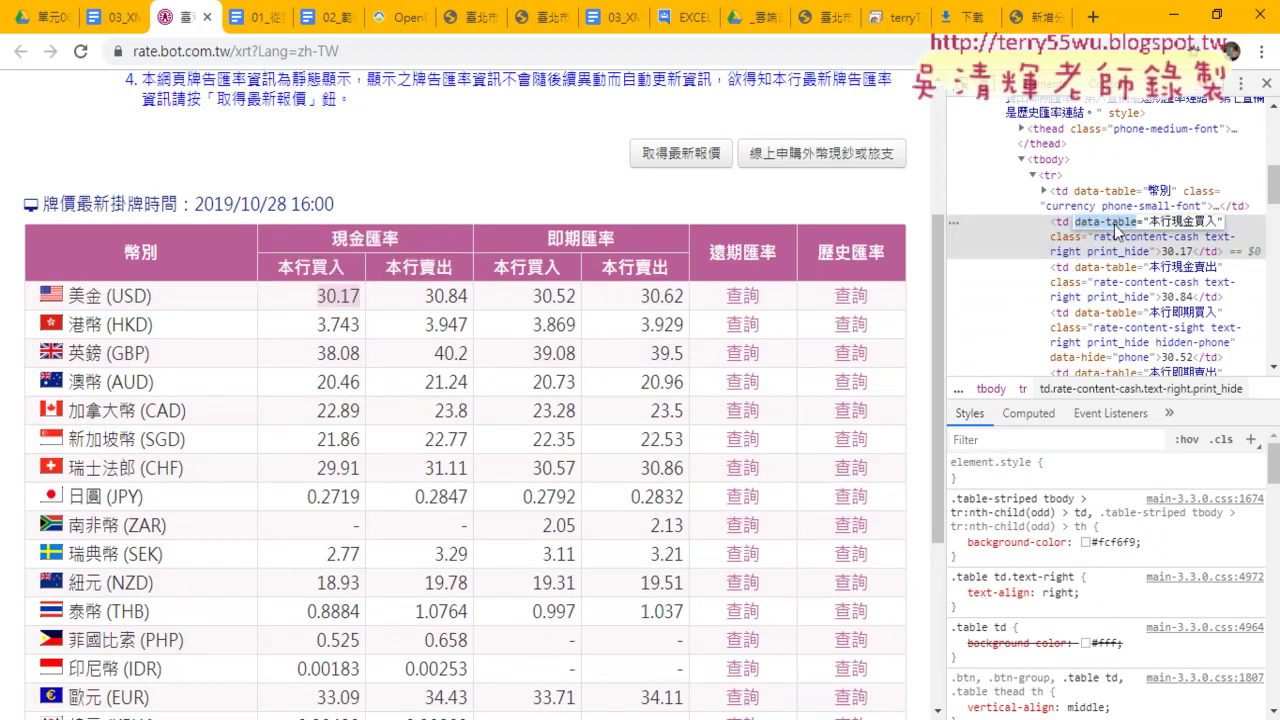
double_click(1076, 238)
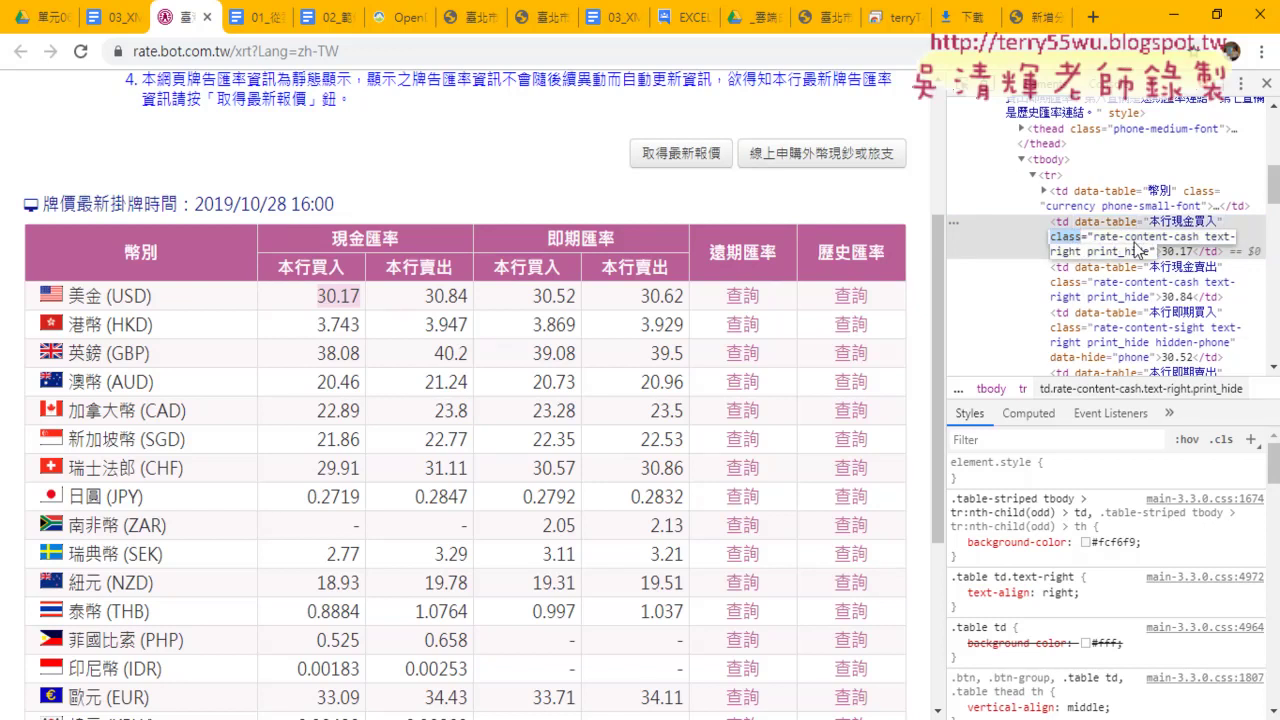
double_click(1172, 252)
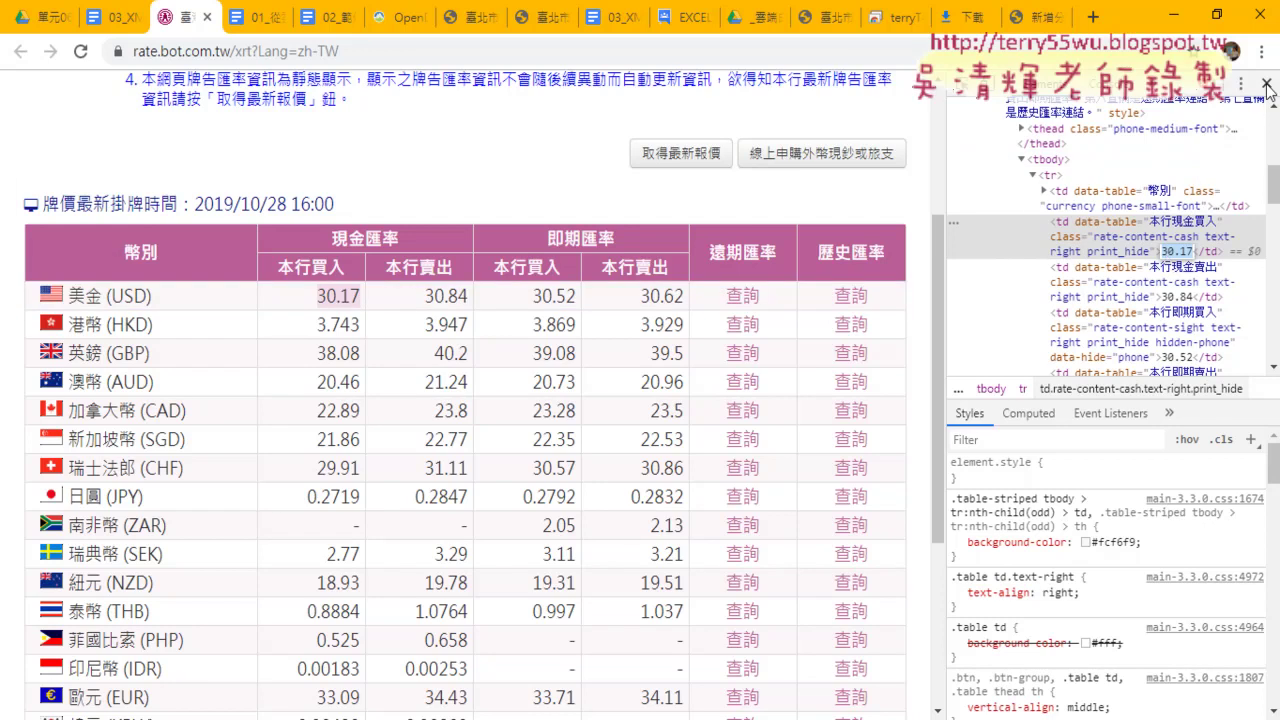
Close DevTools, download the table via 下載 Excel (CSV) 檔, and open the download's menu.
left_click(1266, 83)
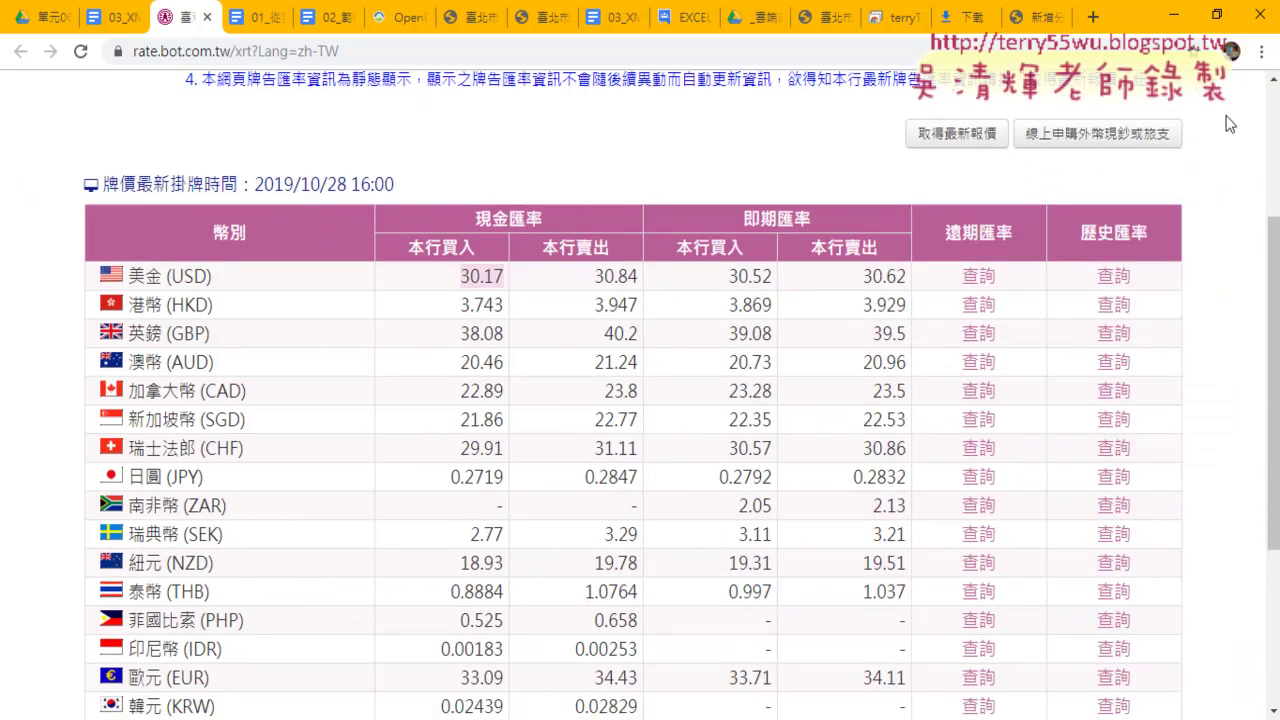
scroll(1031, 418, "down", 3)
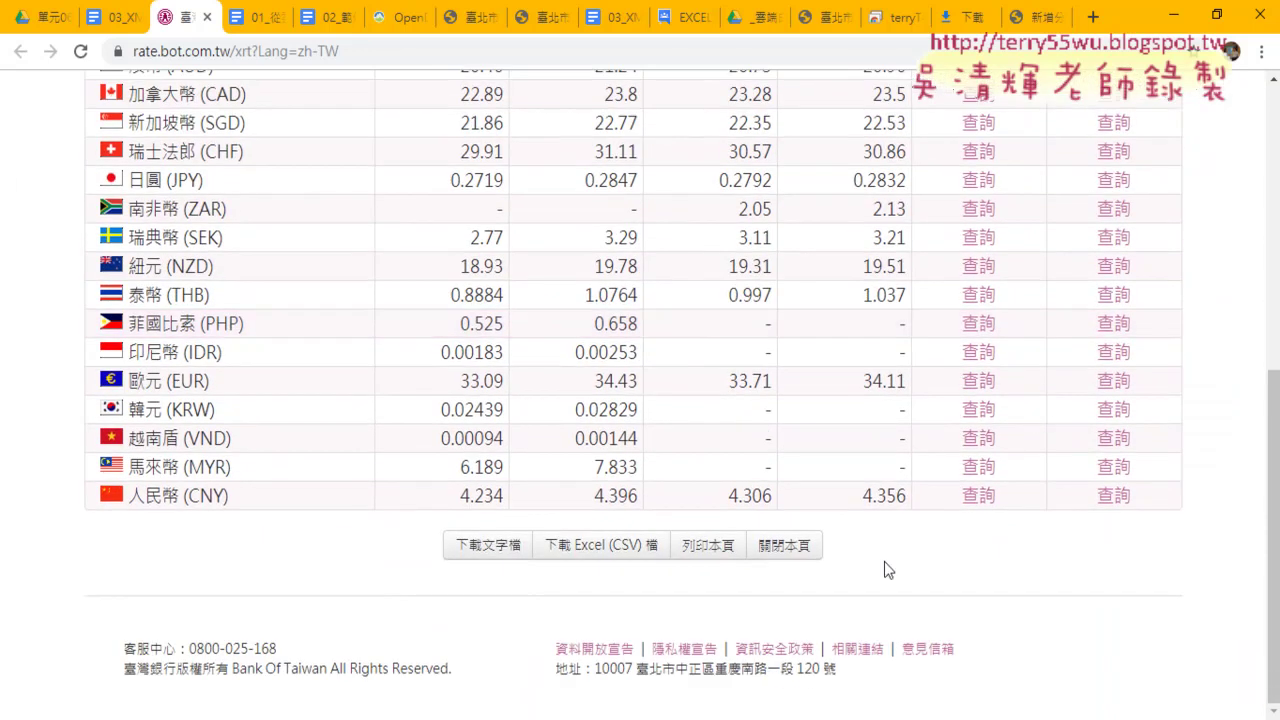
left_click(627, 549)
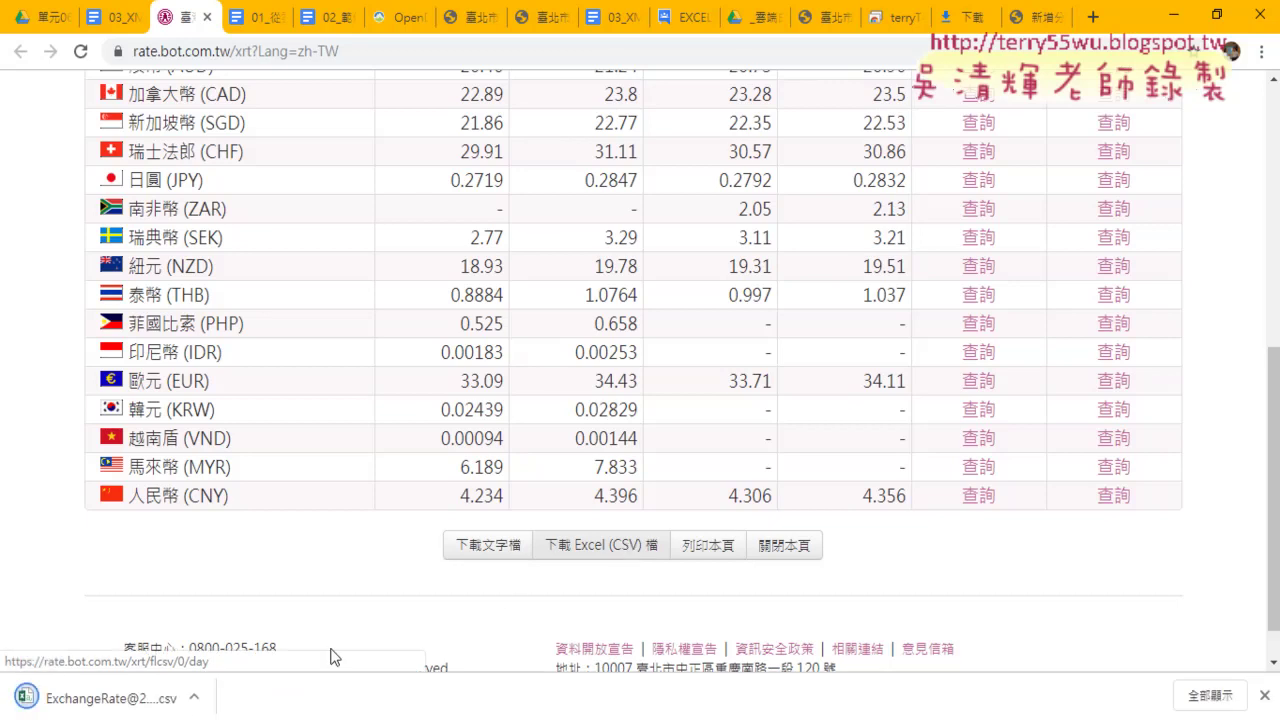
left_click(194, 697)
left_click(237, 632)
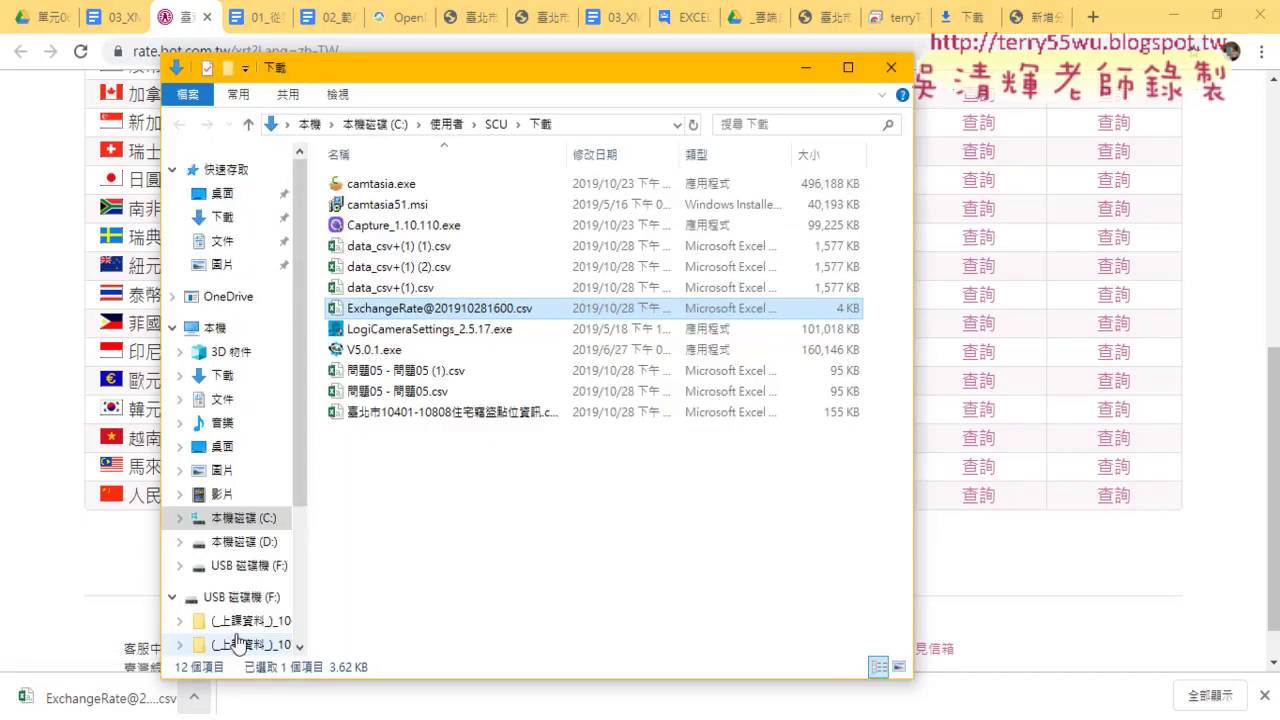
right_click(452, 310)
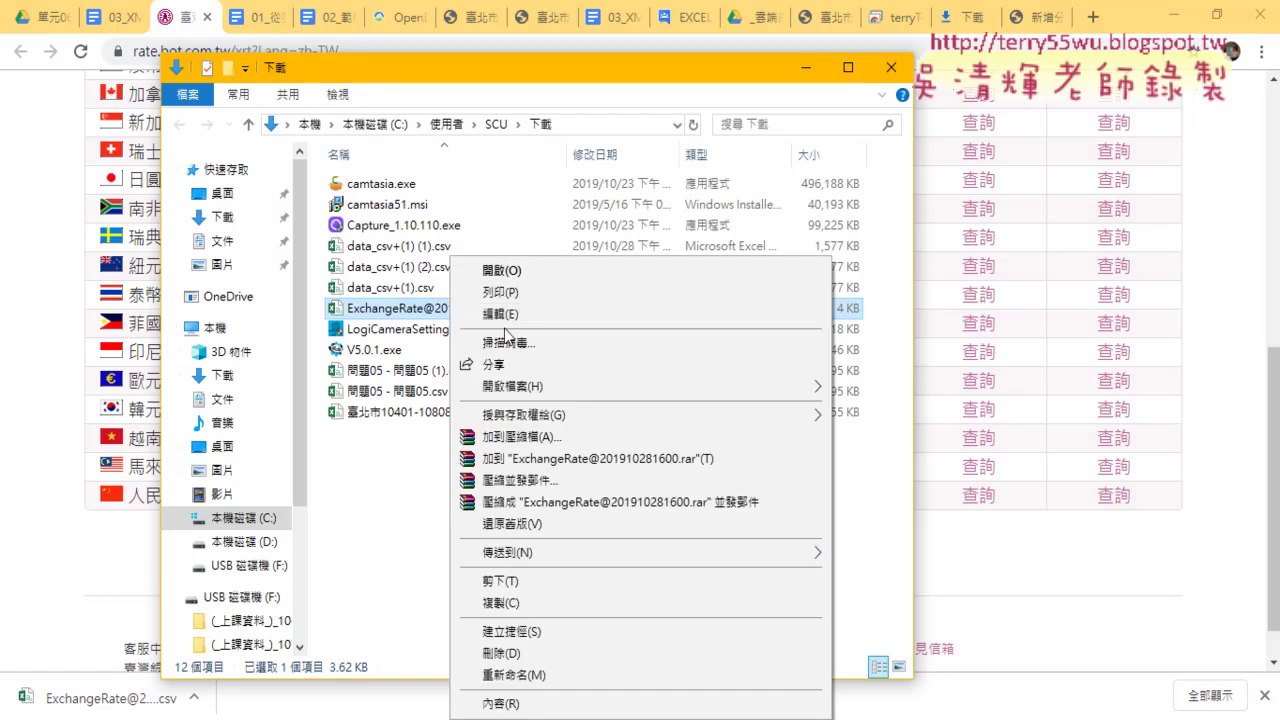
left_click(500, 313)
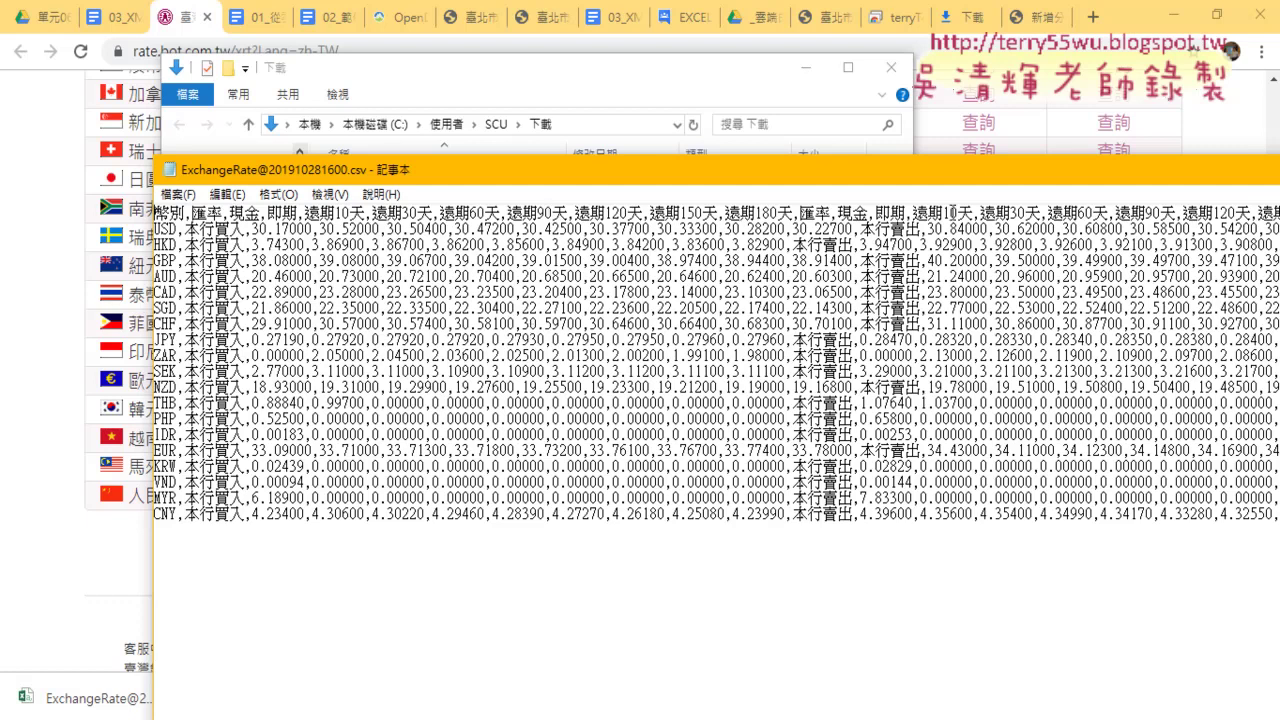
Check the CSV's encoding in Notepad's Save As dialog, then cancel.
left_click(185, 195)
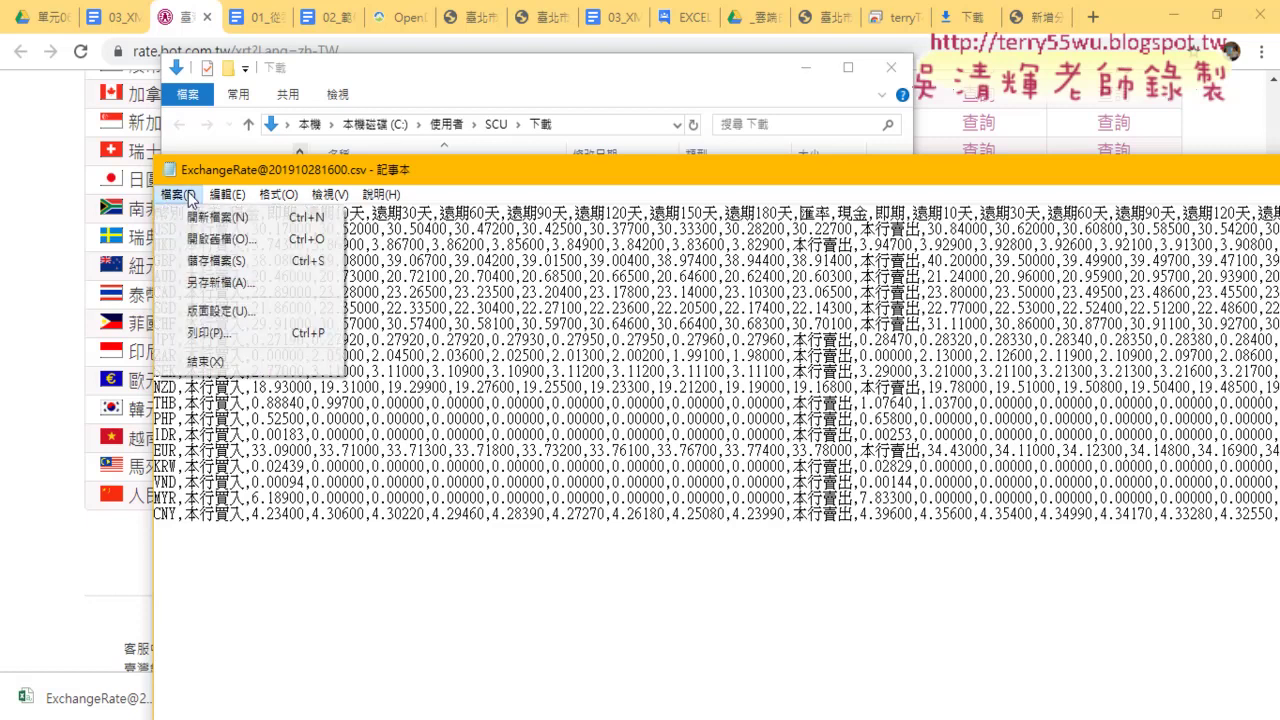
left_click(210, 292)
left_click(531, 472)
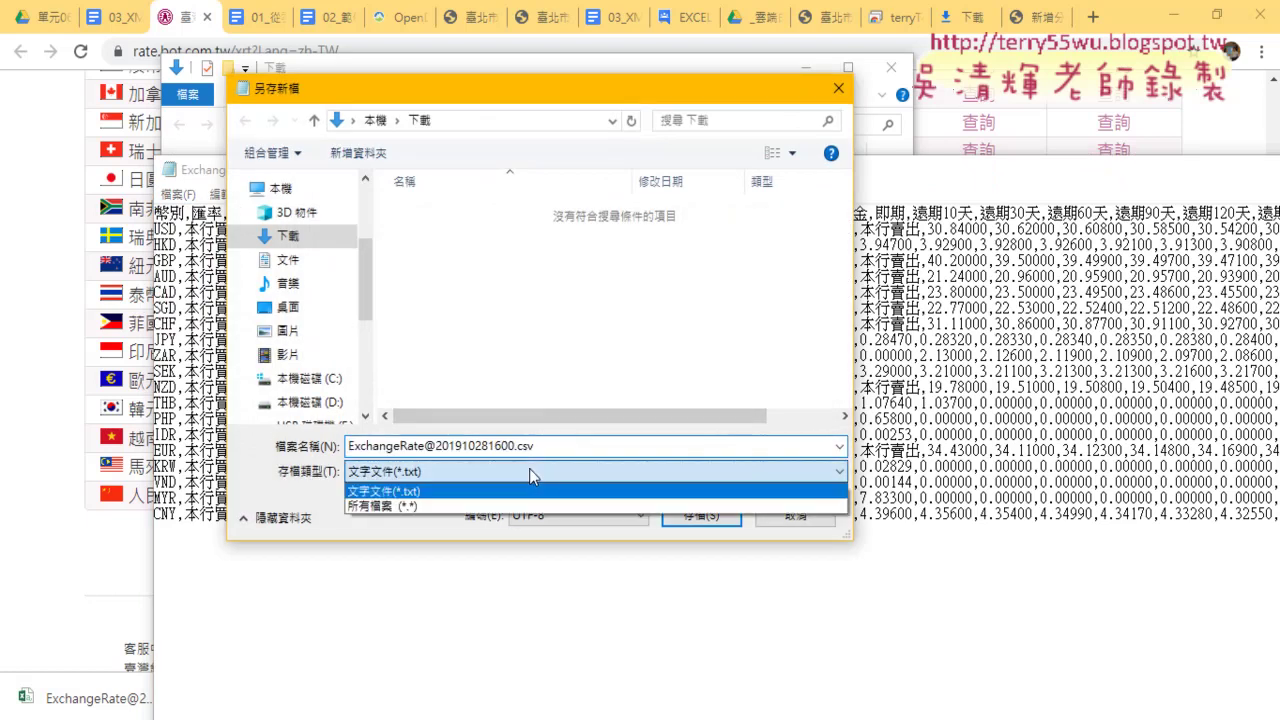
left_click(529, 468)
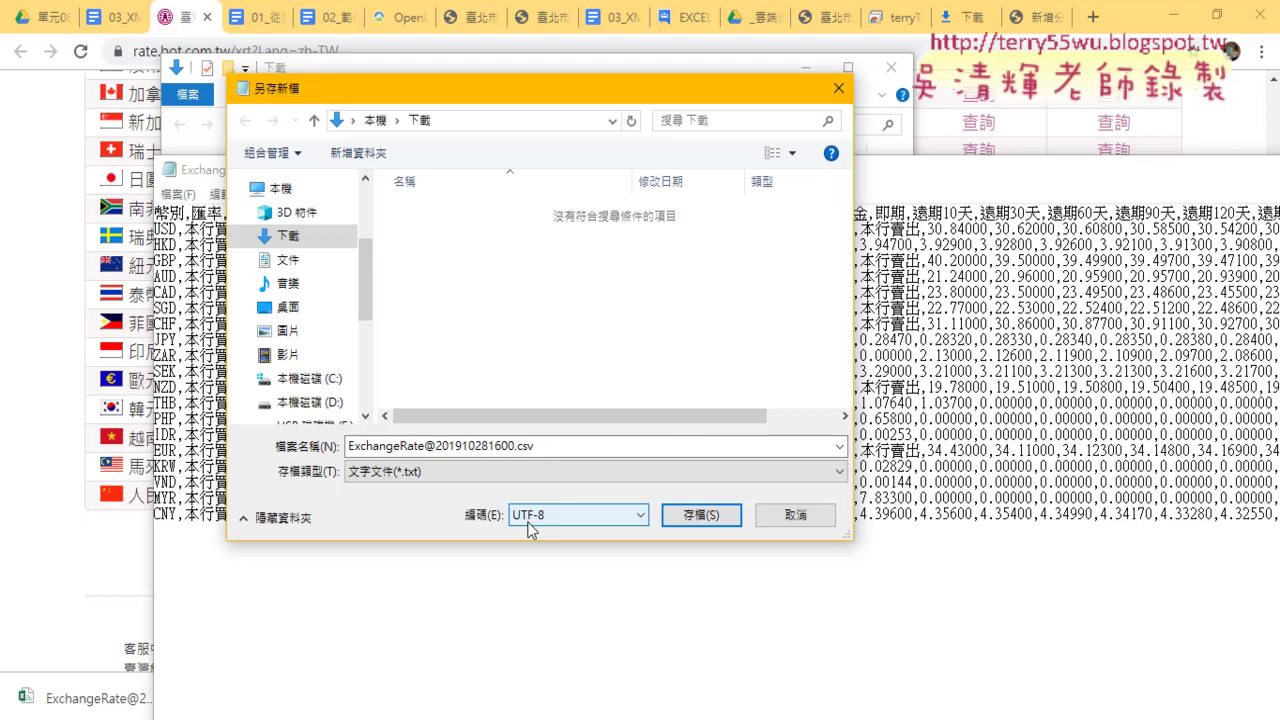
left_click(795, 514)
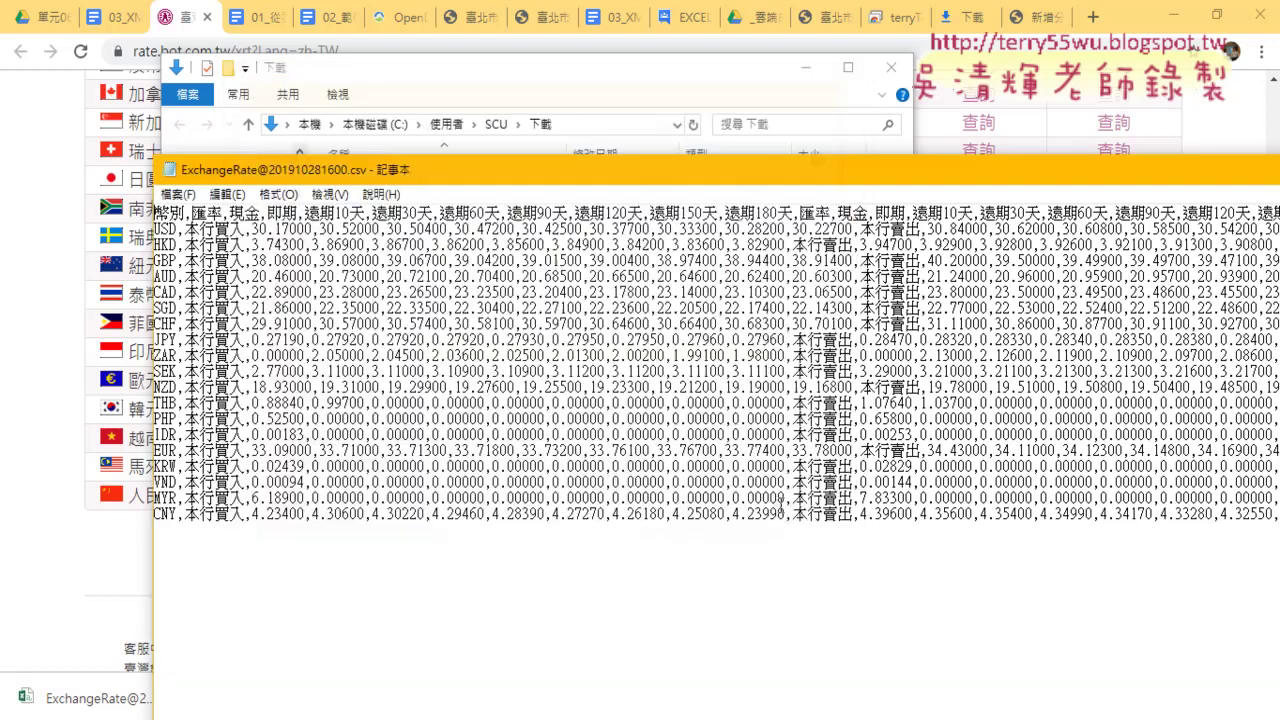
Close Notepad from its title-icon menu and bring Chrome's rate page forward.
left_click(170, 172)
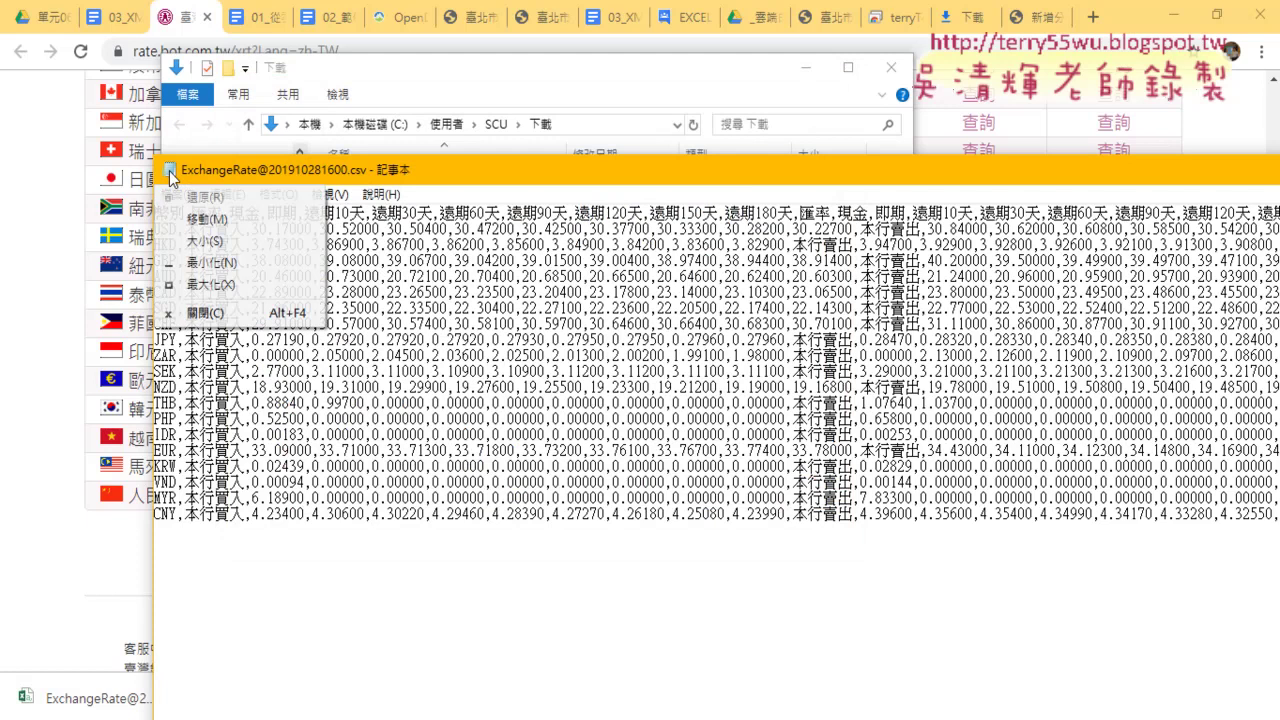
left_click(262, 314)
left_click(1036, 592)
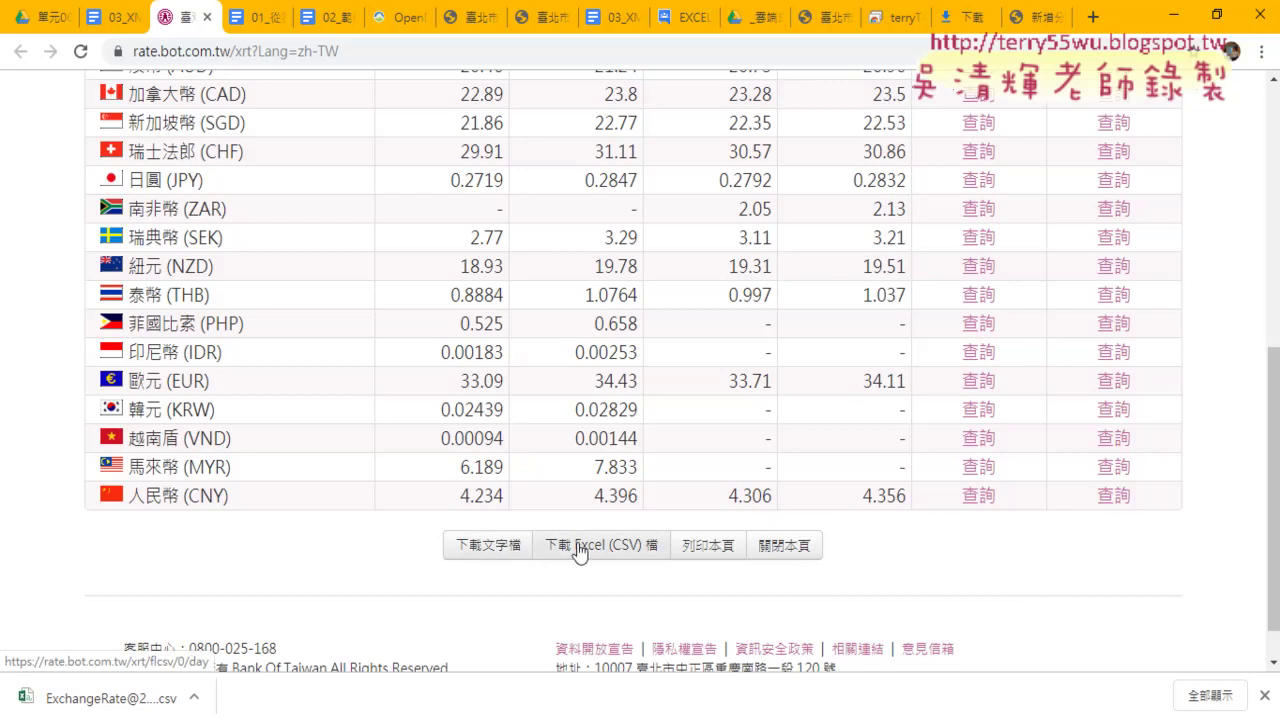
Copy the link address of the 下載文字檔 download link.
right_click(470, 549)
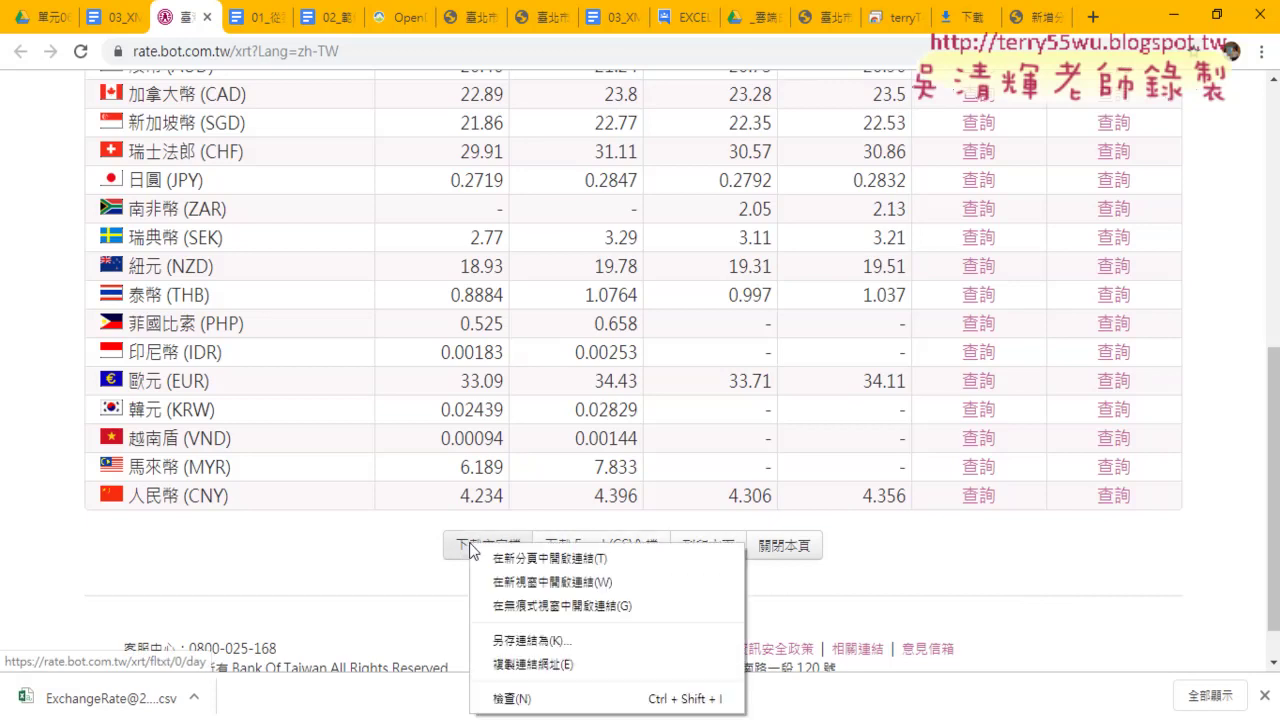
left_click(556, 669)
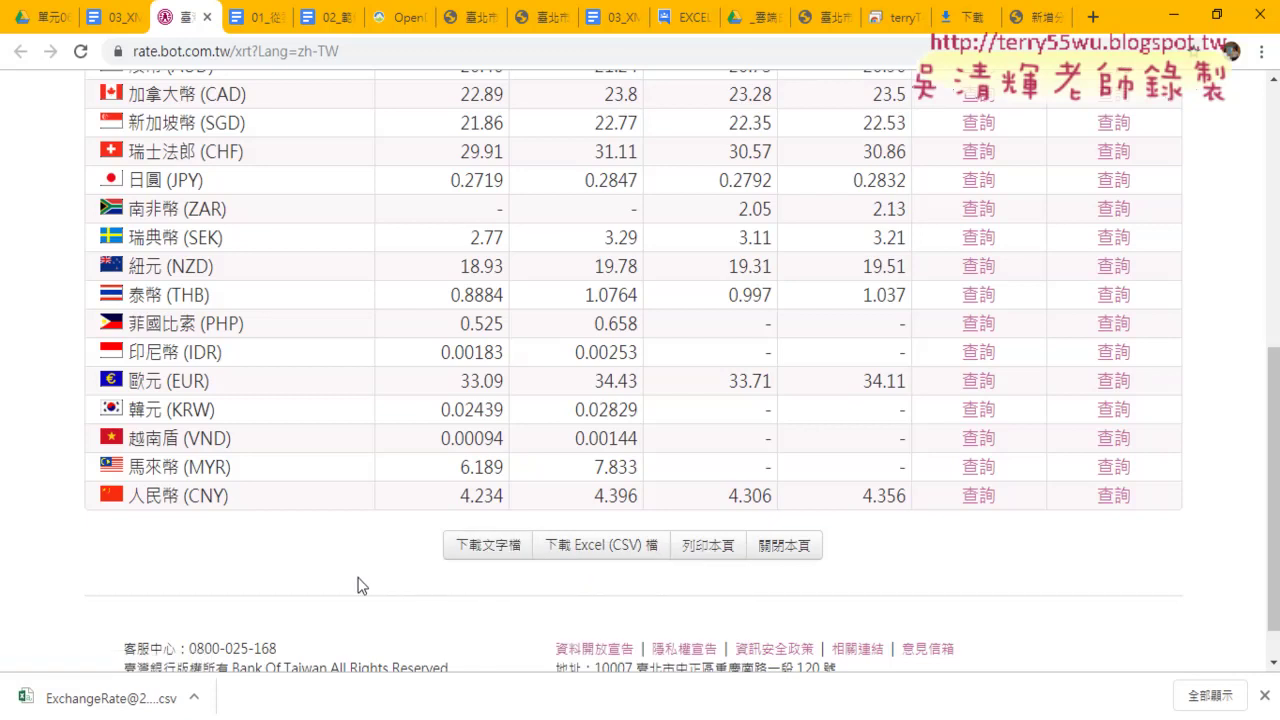
right_click(472, 551)
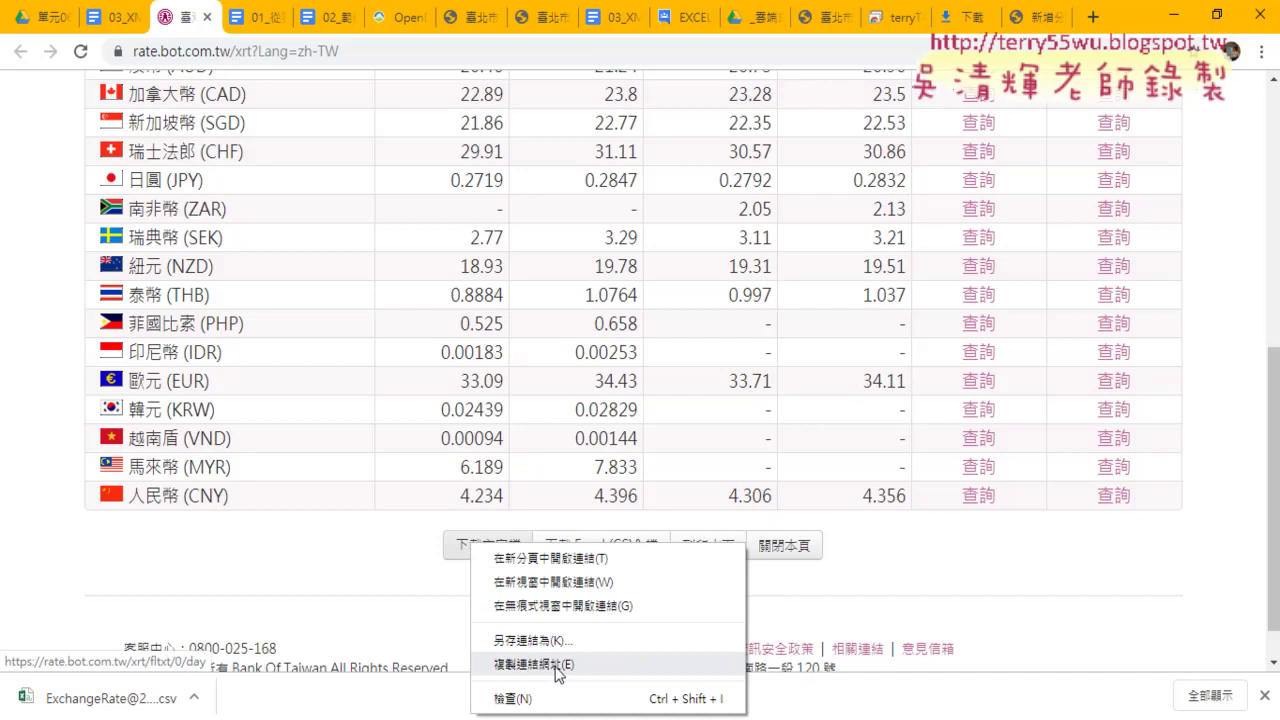
left_click(558, 674)
left_click(1093, 16)
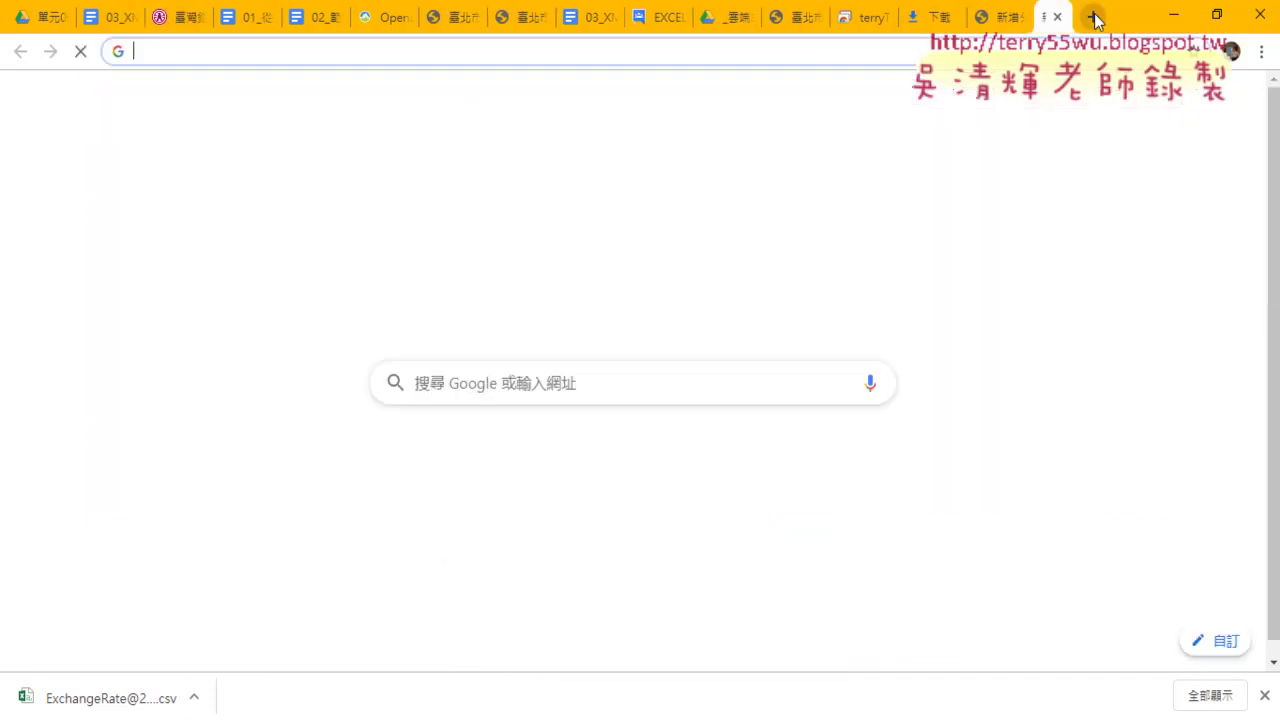
right_click(797, 45)
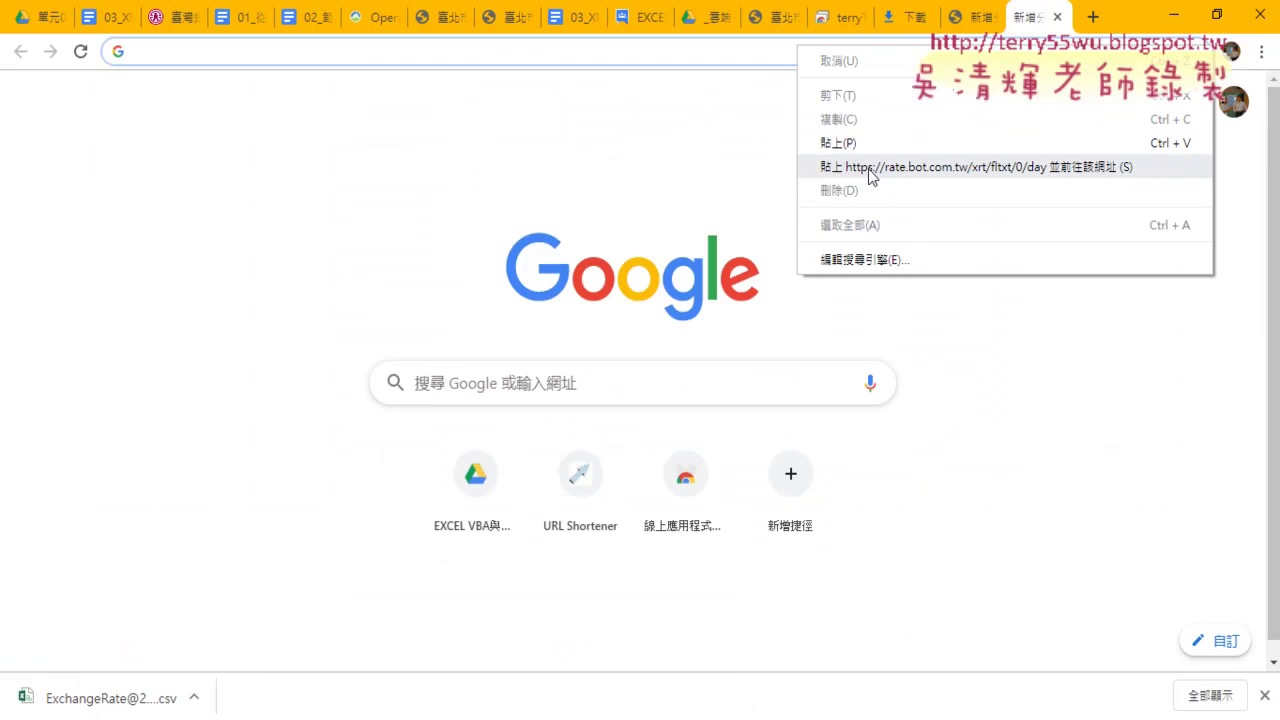
left_click(869, 177)
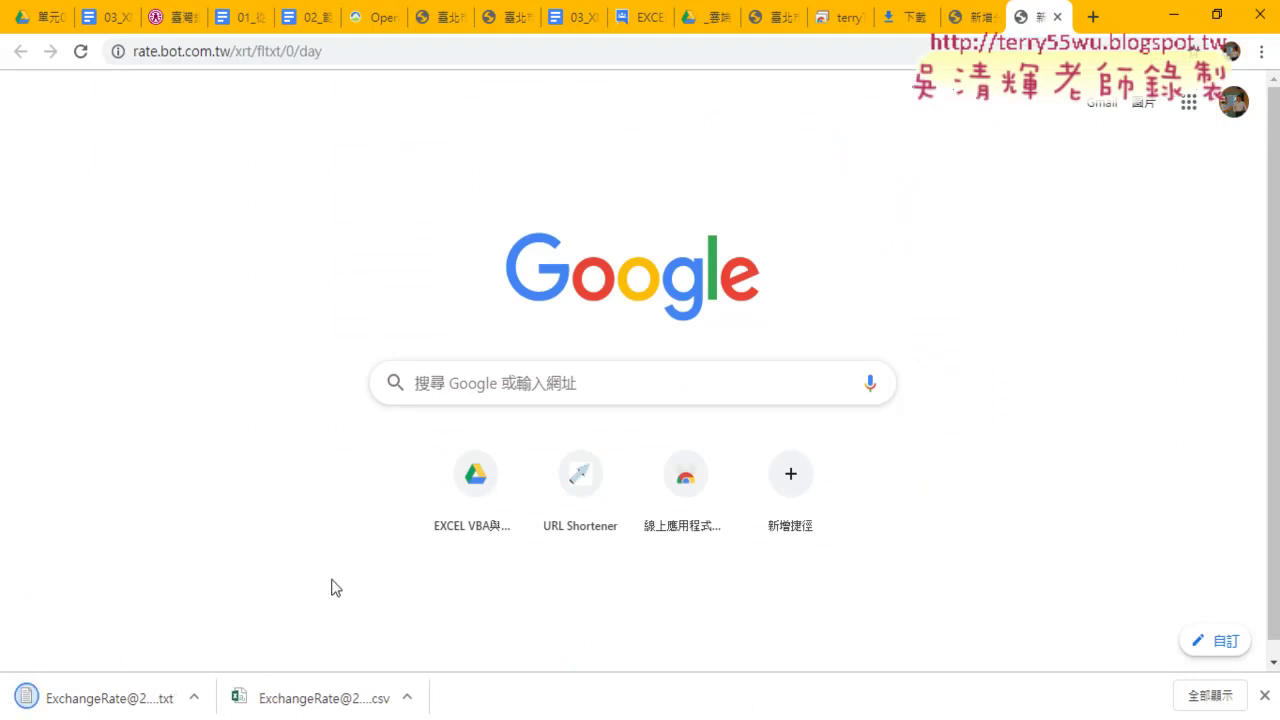
left_click(195, 698)
left_click(243, 632)
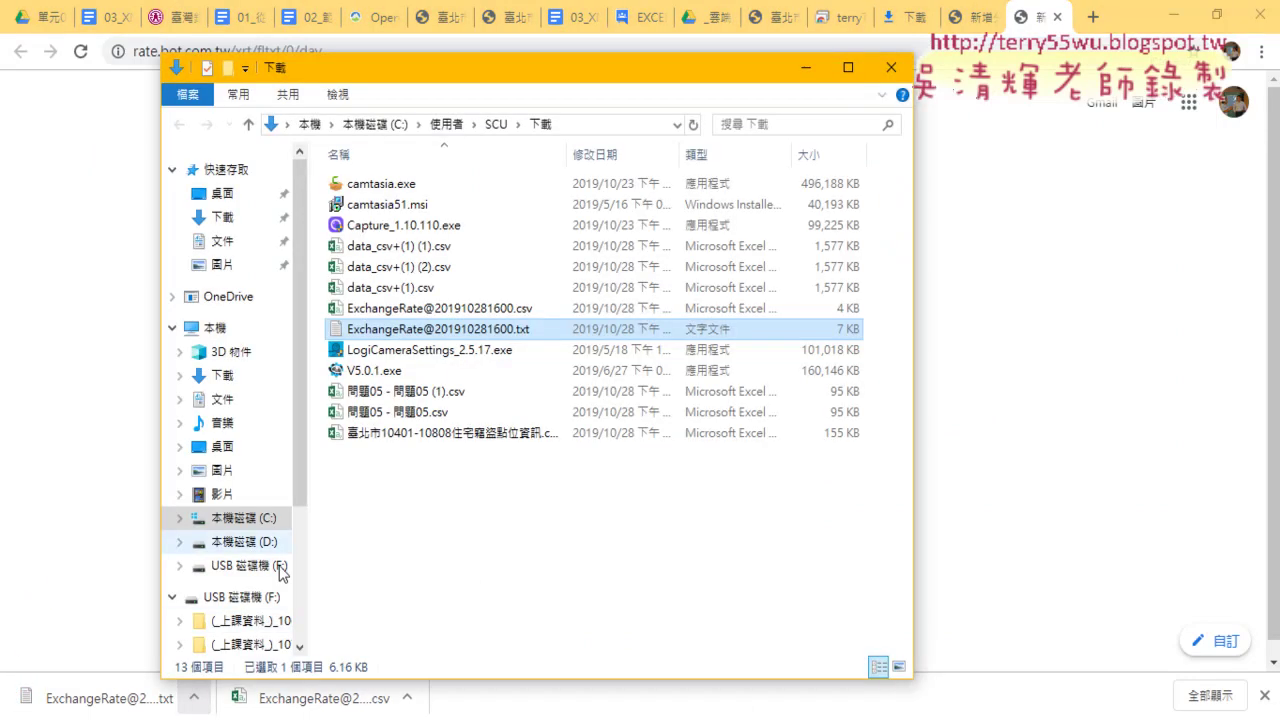
double_click(387, 338)
key("Return")
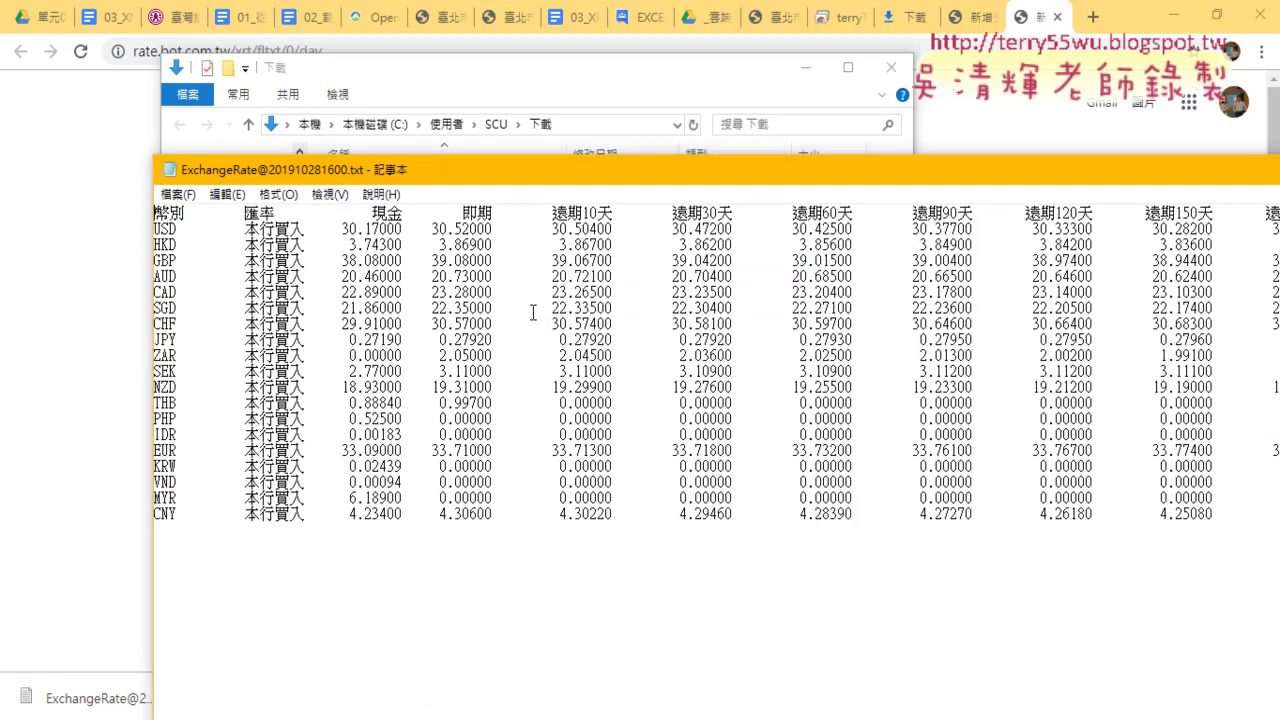
mouse_move(372, 213)
left_mouse_down()
mouse_move(272, 213)
mouse_move(364, 213)
mouse_move(297, 213)
left_mouse_up()
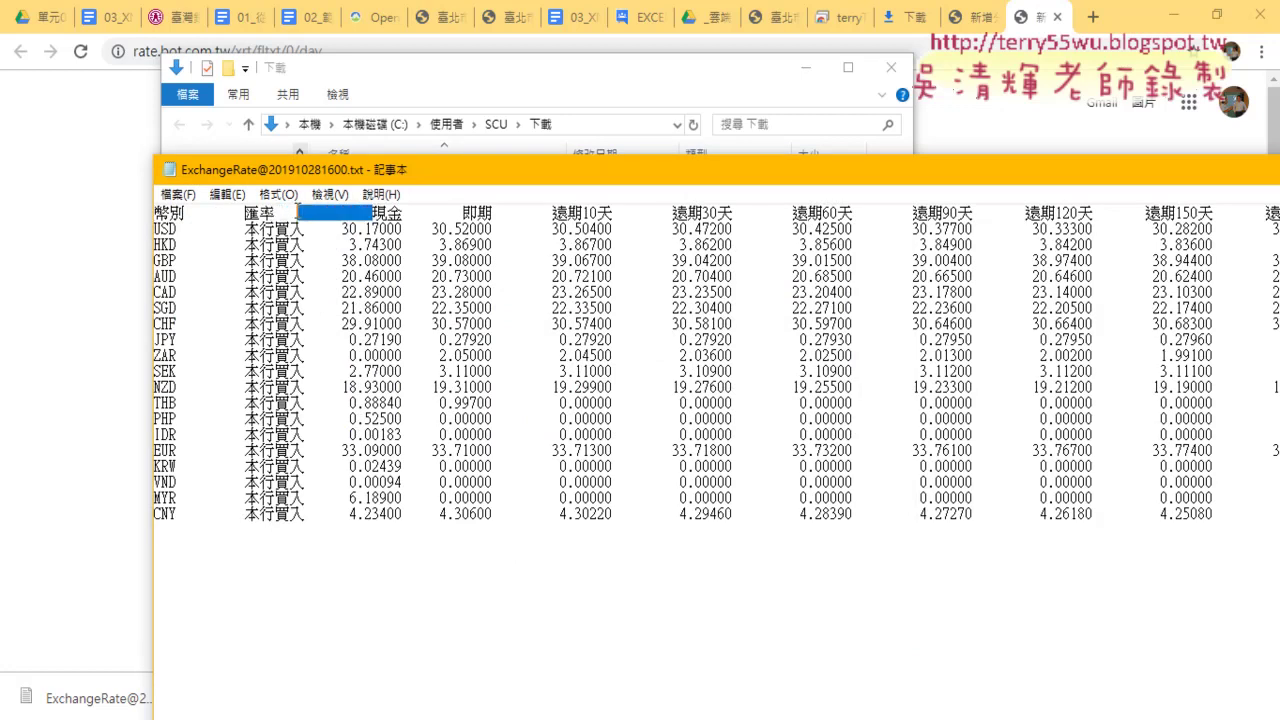
double_click(171, 171)
left_click(1068, 280)
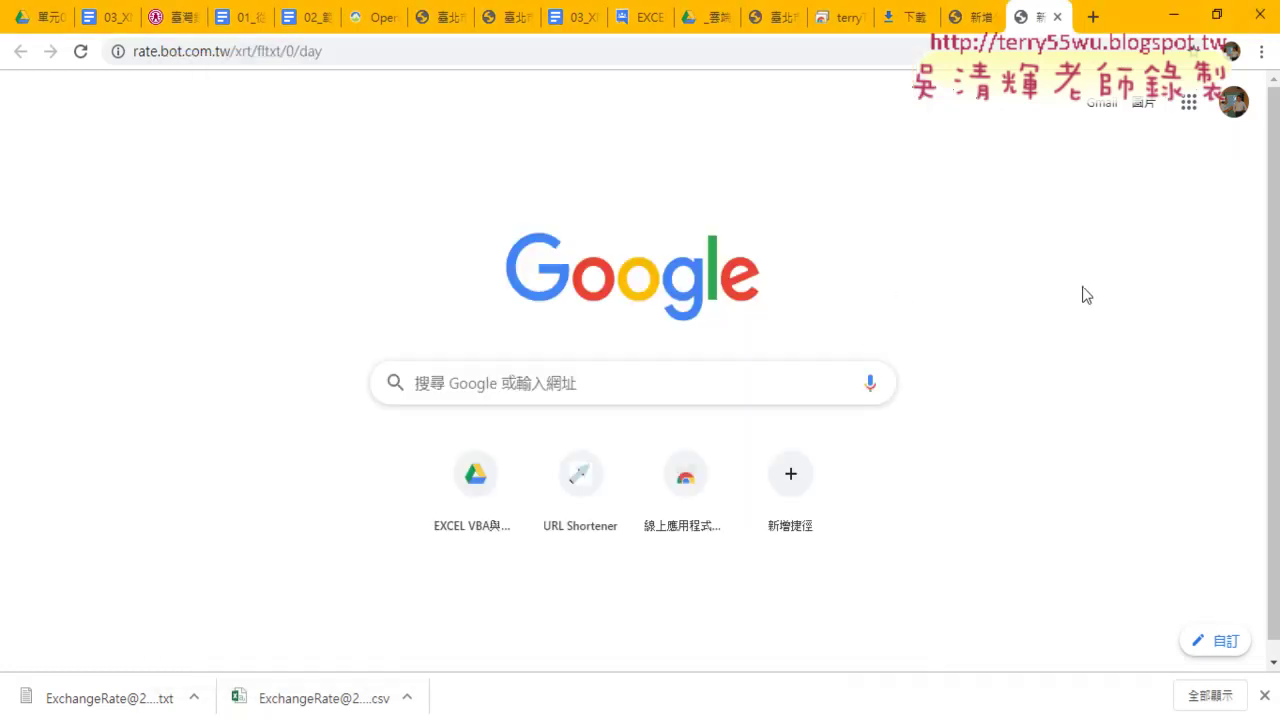
Copy the CSV link and paste it in a new tab to download from rate.bot.com.tw/xrt/flcsv/0/day.
left_click(180, 17)
right_click(612, 547)
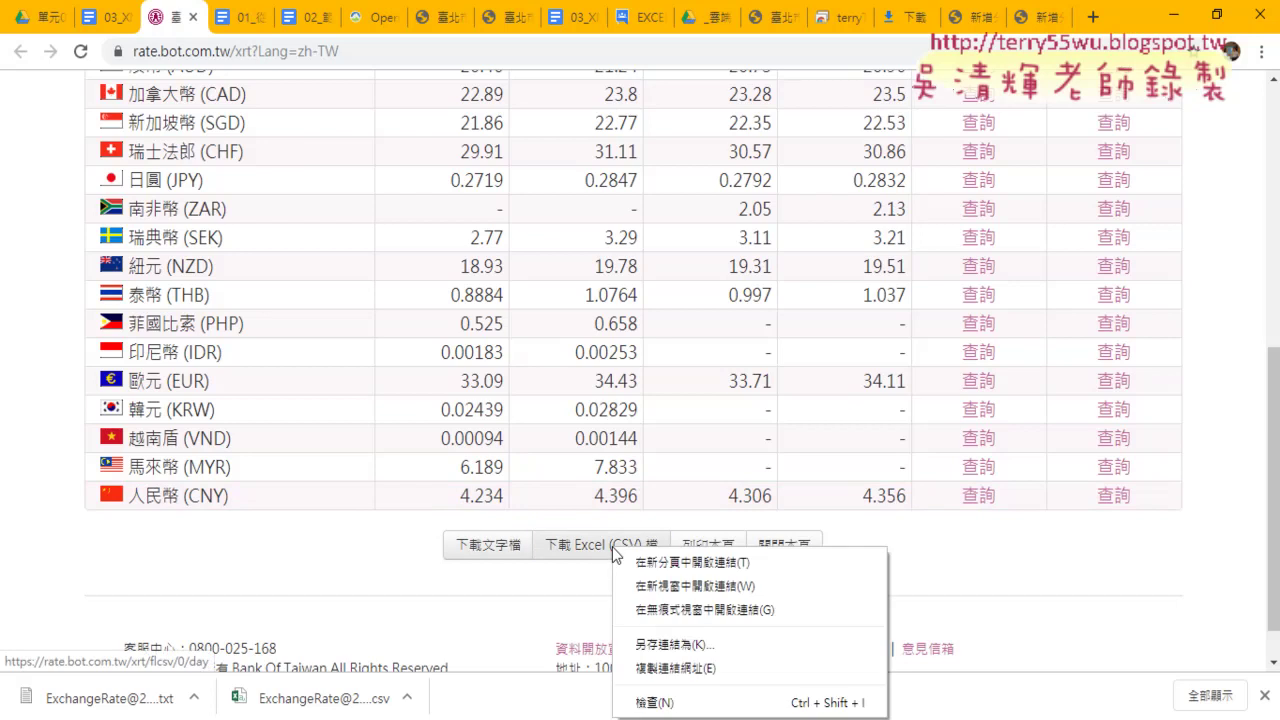
left_click(686, 672)
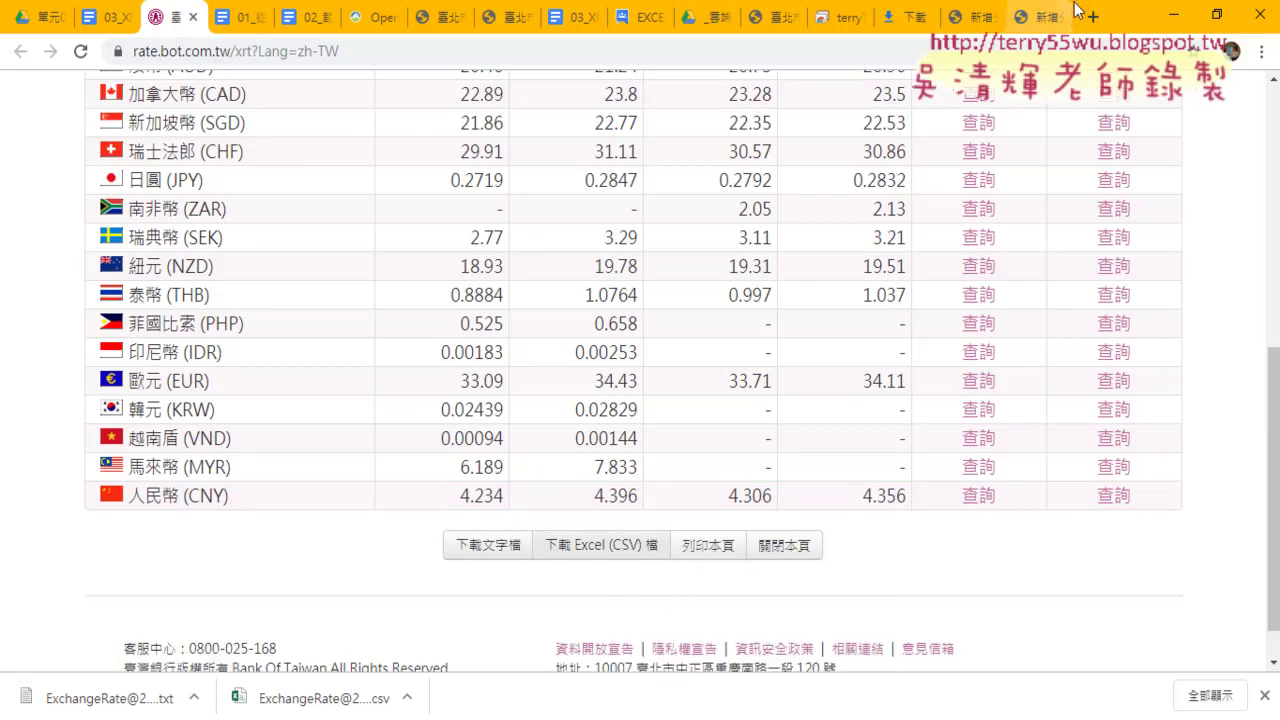
key("ctrl+t")
right_click(848, 49)
left_click(900, 166)
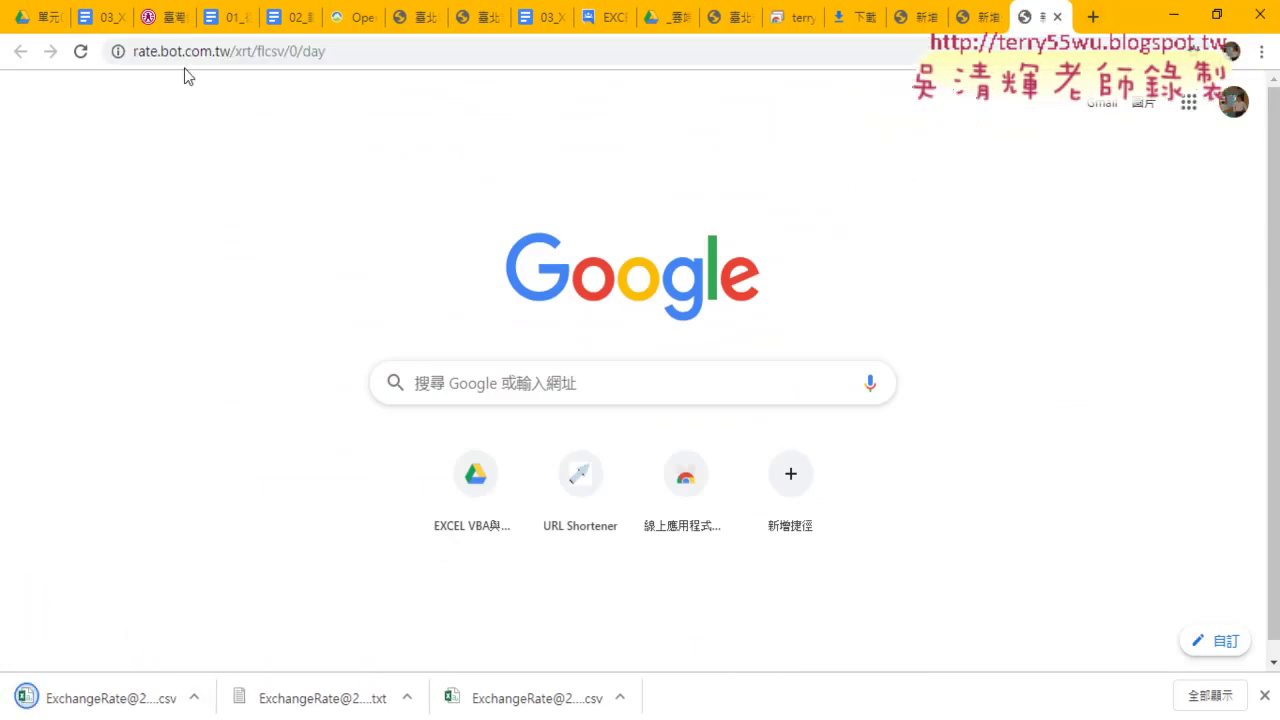
left_click(174, 18)
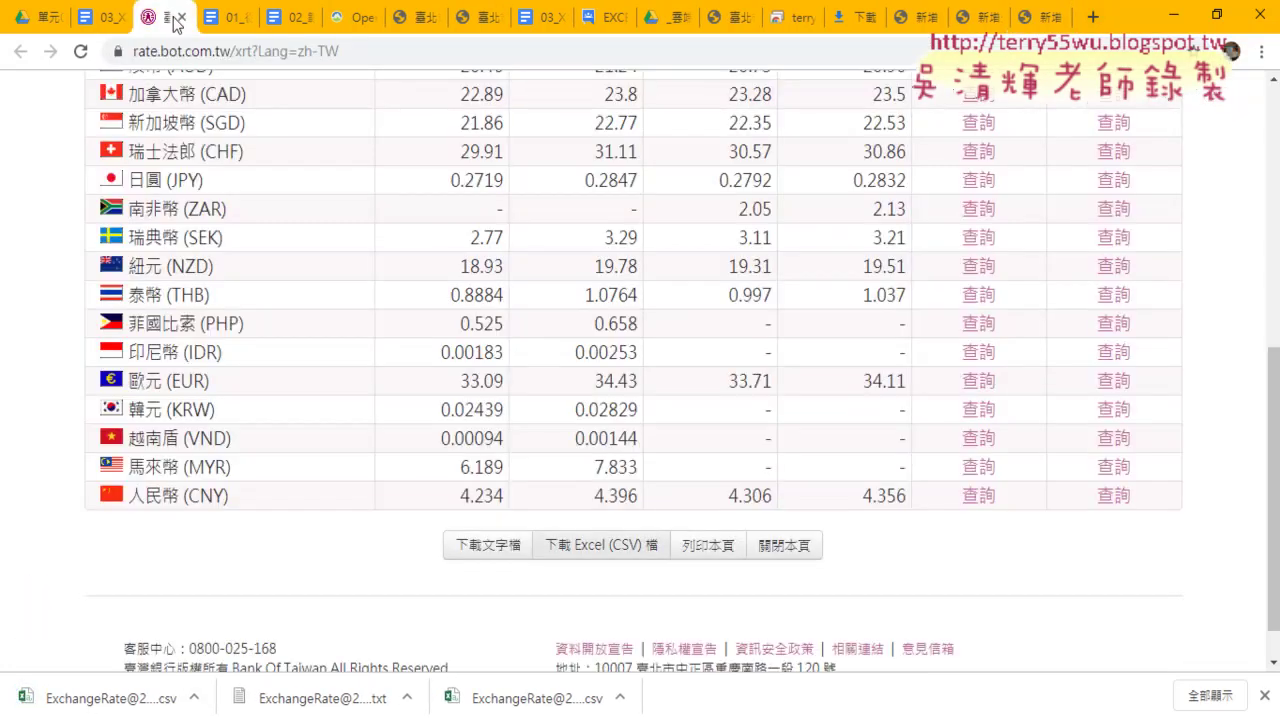
right_click(628, 556)
left_click(660, 534)
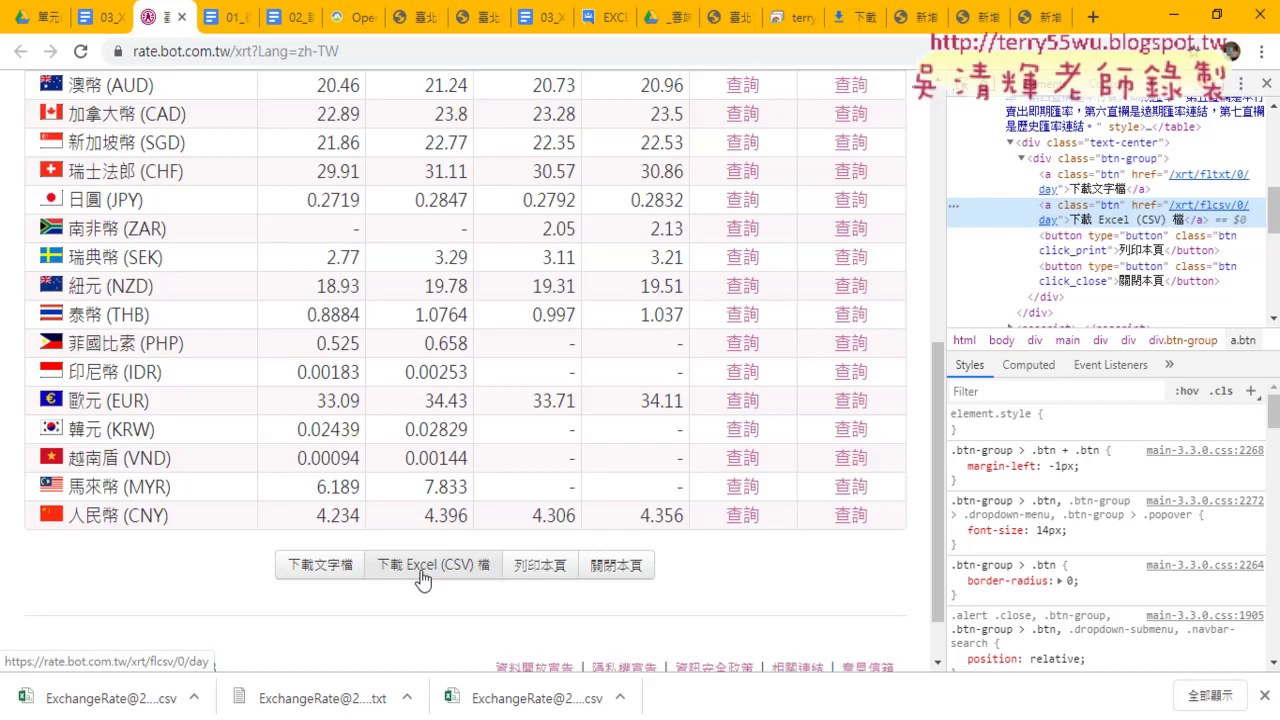
scroll(476, 491, "up", 1)
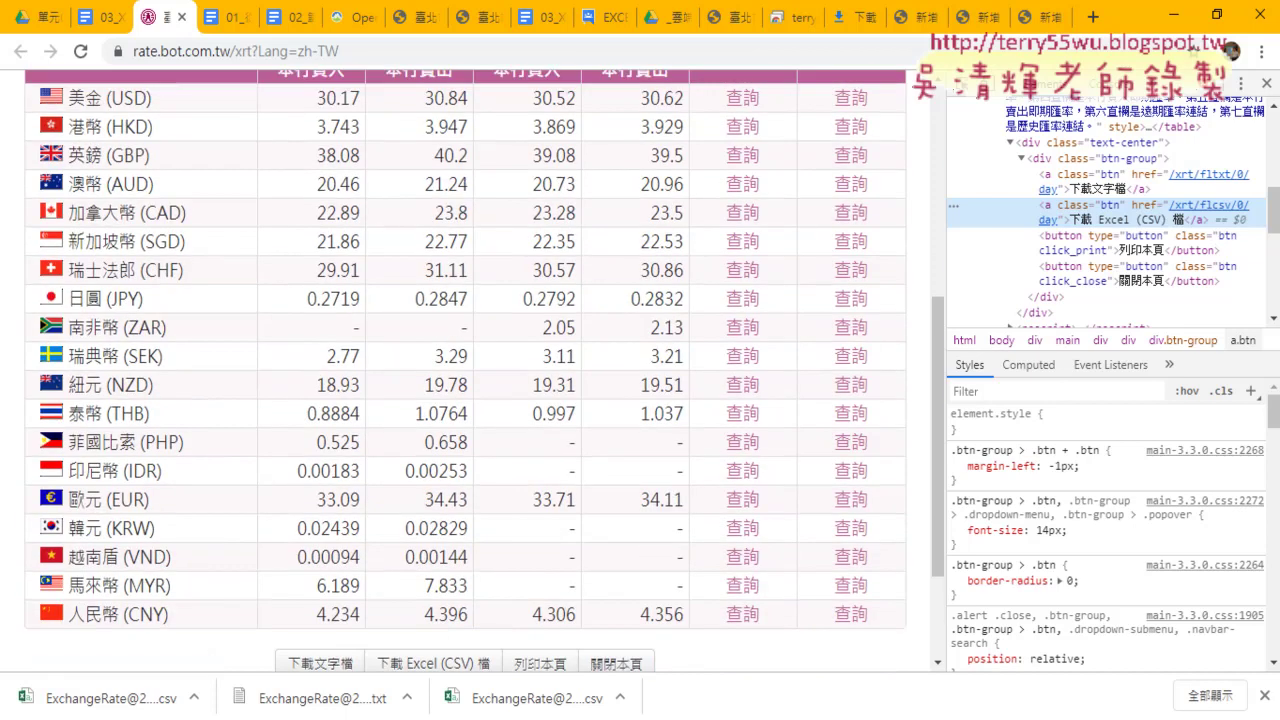
left_click(1267, 84)
scroll(831, 257, "up", 3)
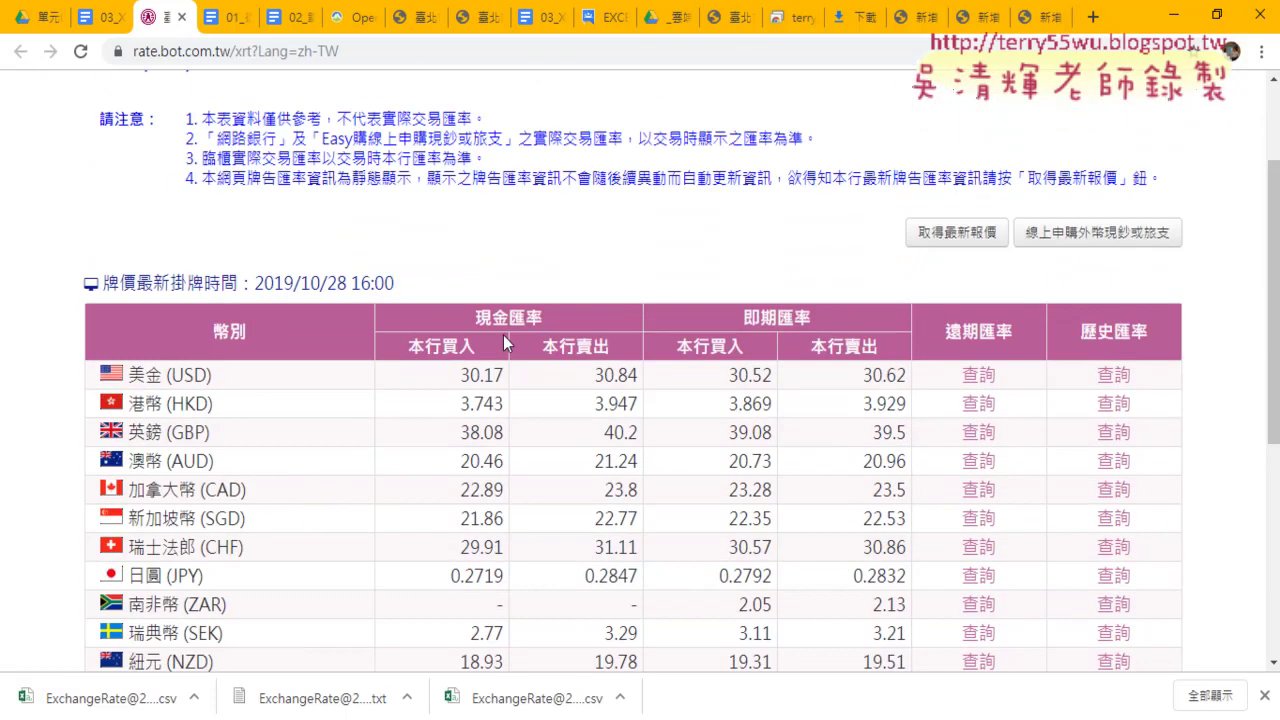
Highlight the 現金匯率 and 即期 rate headers, scroll the table, then switch to Excel.
scroll(487, 210, "down", 1)
left_click_drag(475, 218, 543, 218)
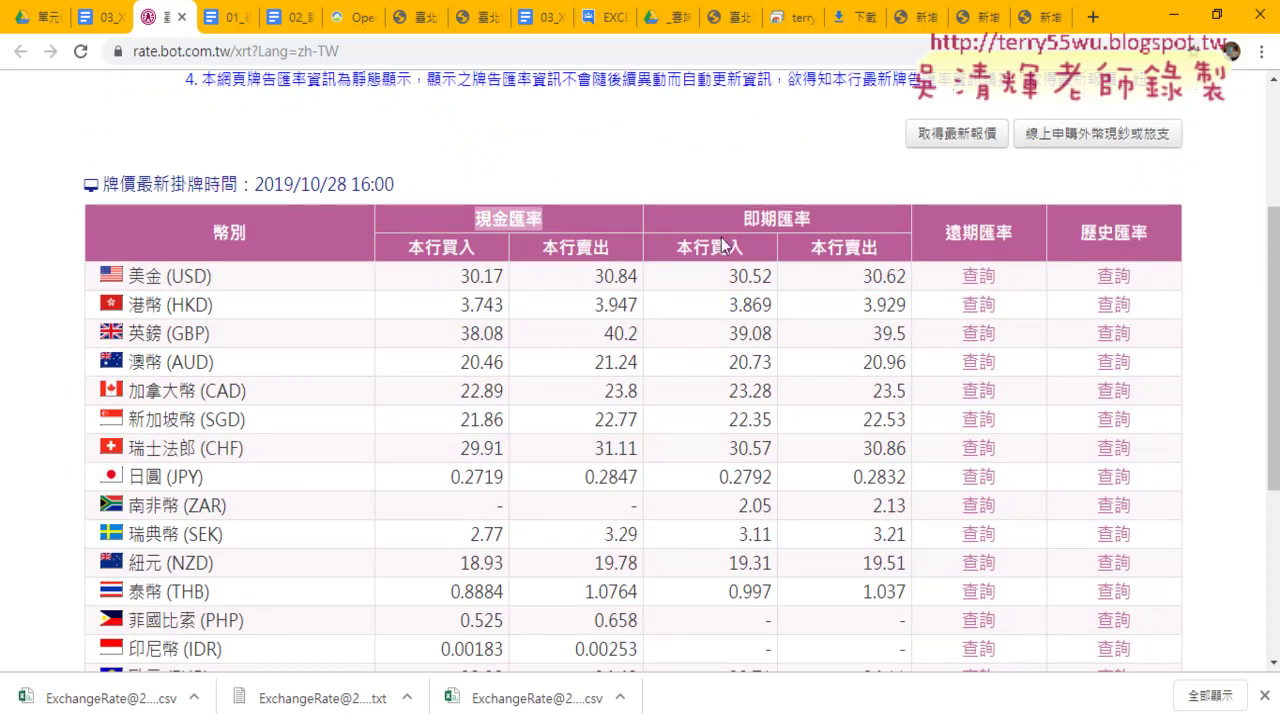
double_click(758, 218)
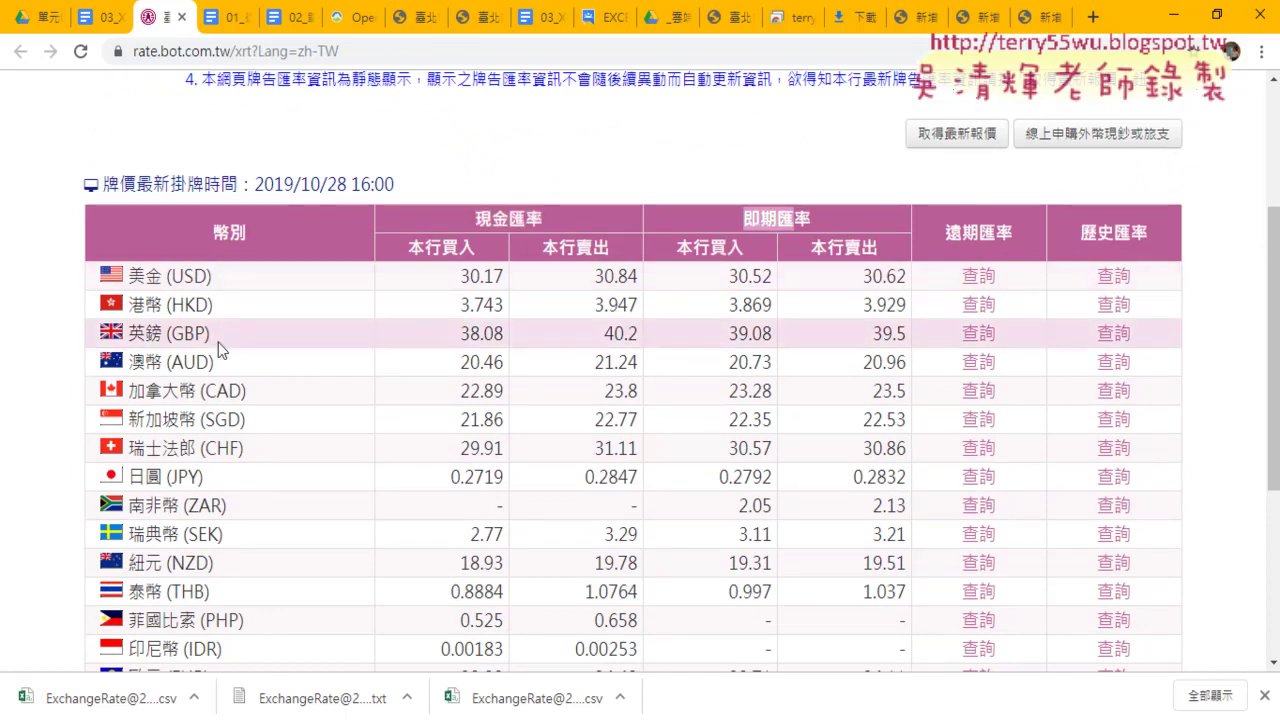
scroll(222, 360, "down", 1)
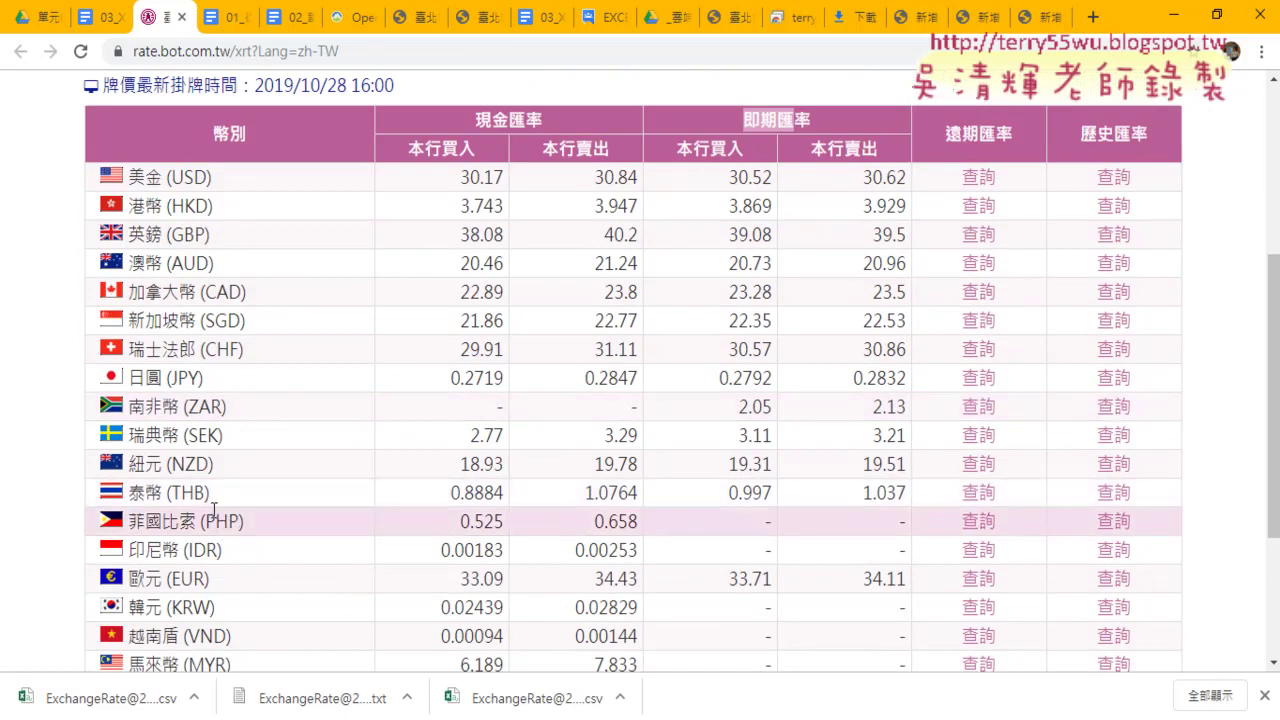
scroll(215, 520, "down", 2)
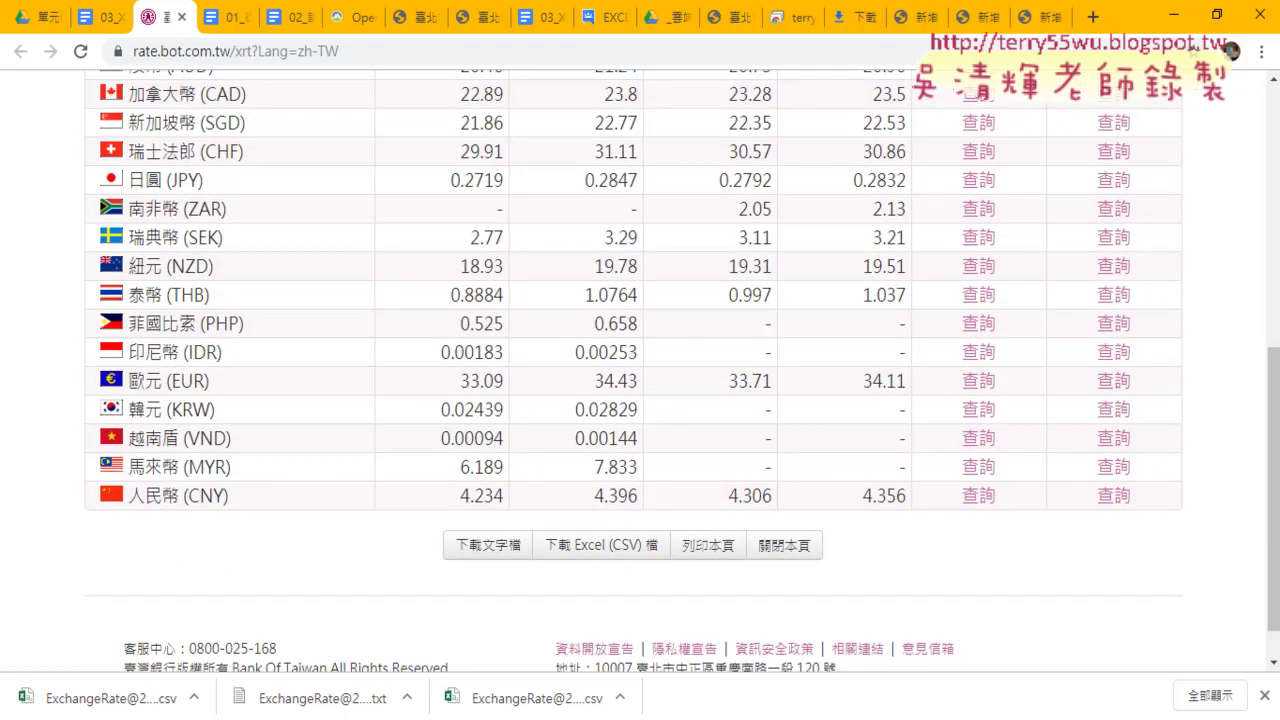
left_click(400, 630)
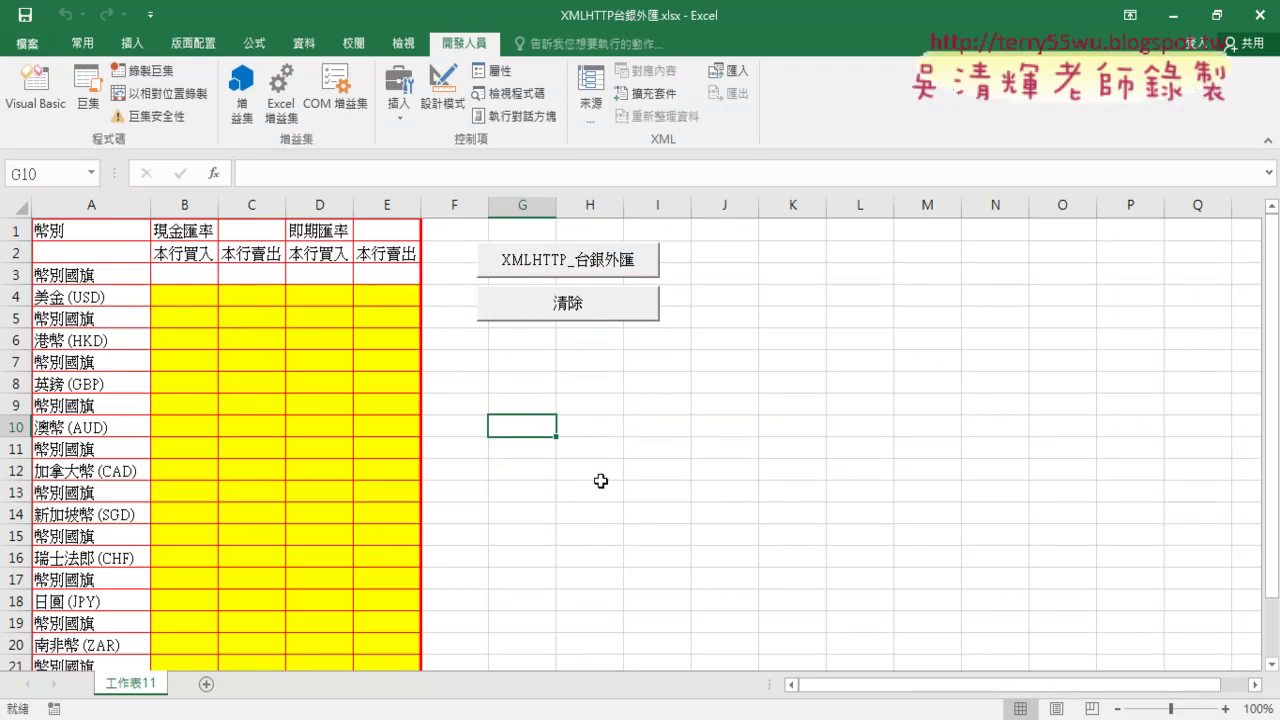
Add a blank worksheet, 工作表1, beside the 工作表11 currency list.
left_click(207, 688)
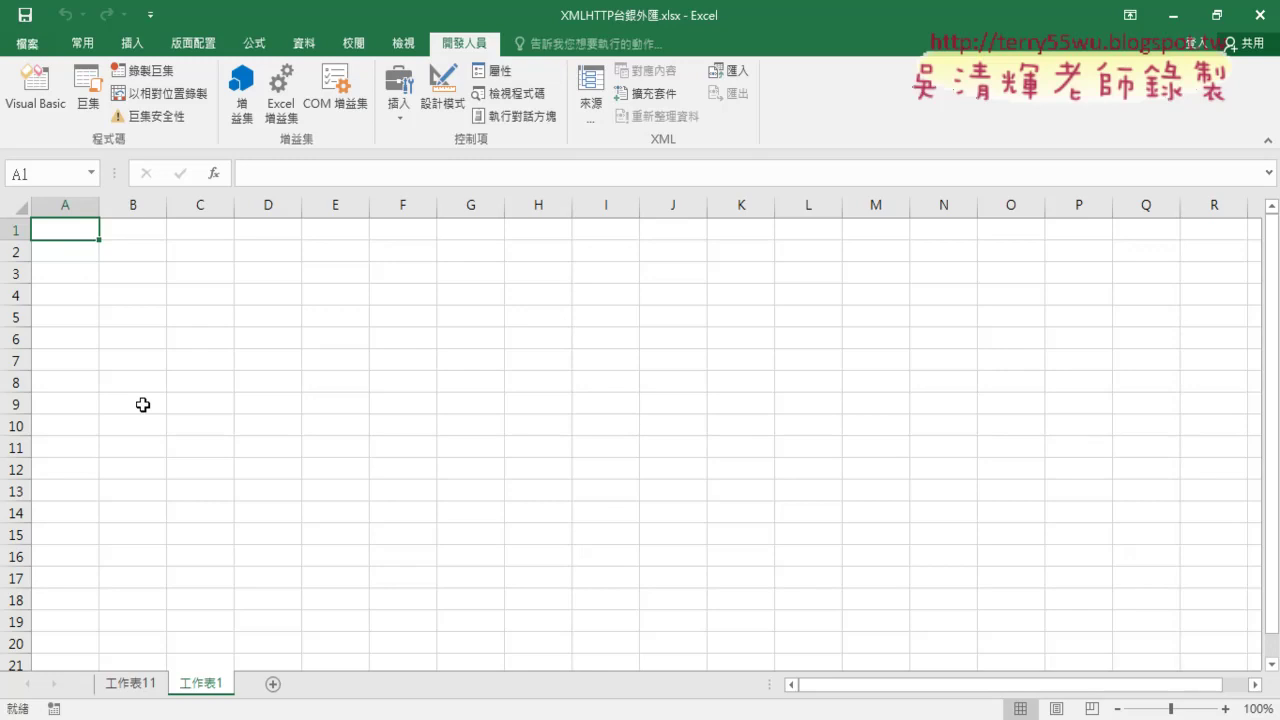
In the 台銀外匯 macro code, highlight the CSV URL, the 65001 code page and the column-type Array.
key("alt+Tab")
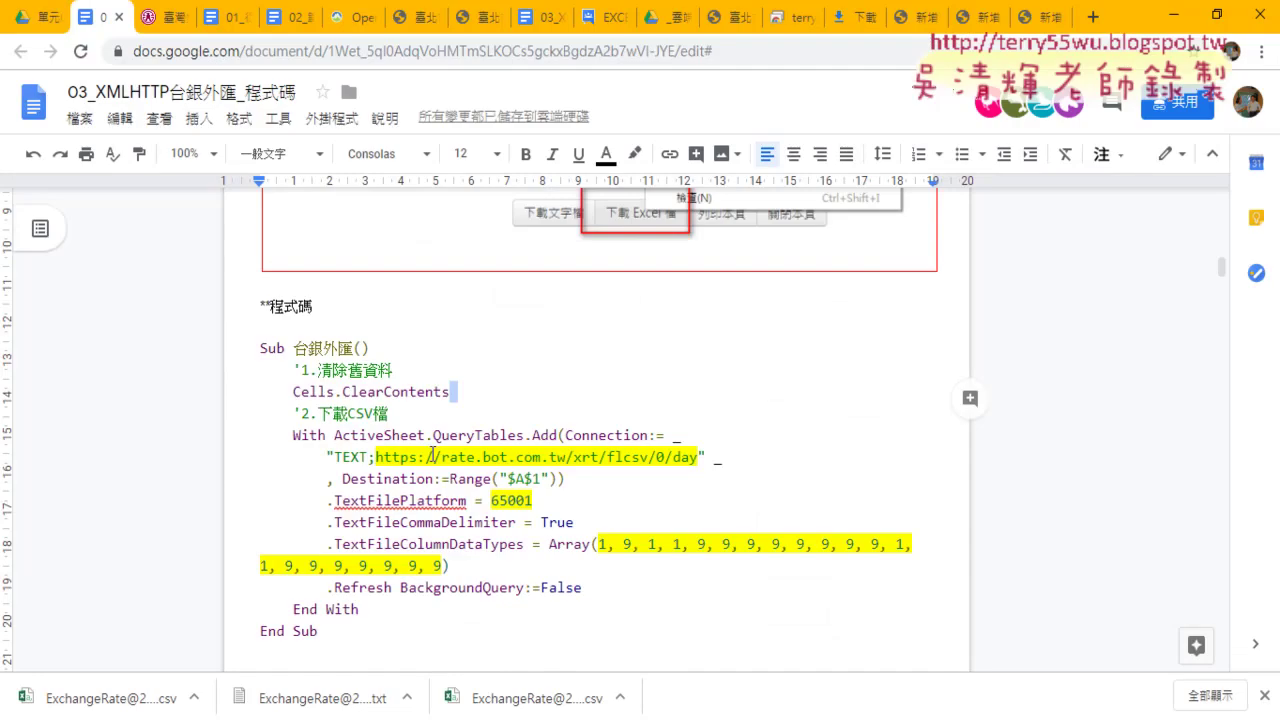
left_click_drag(374, 457, 698, 458)
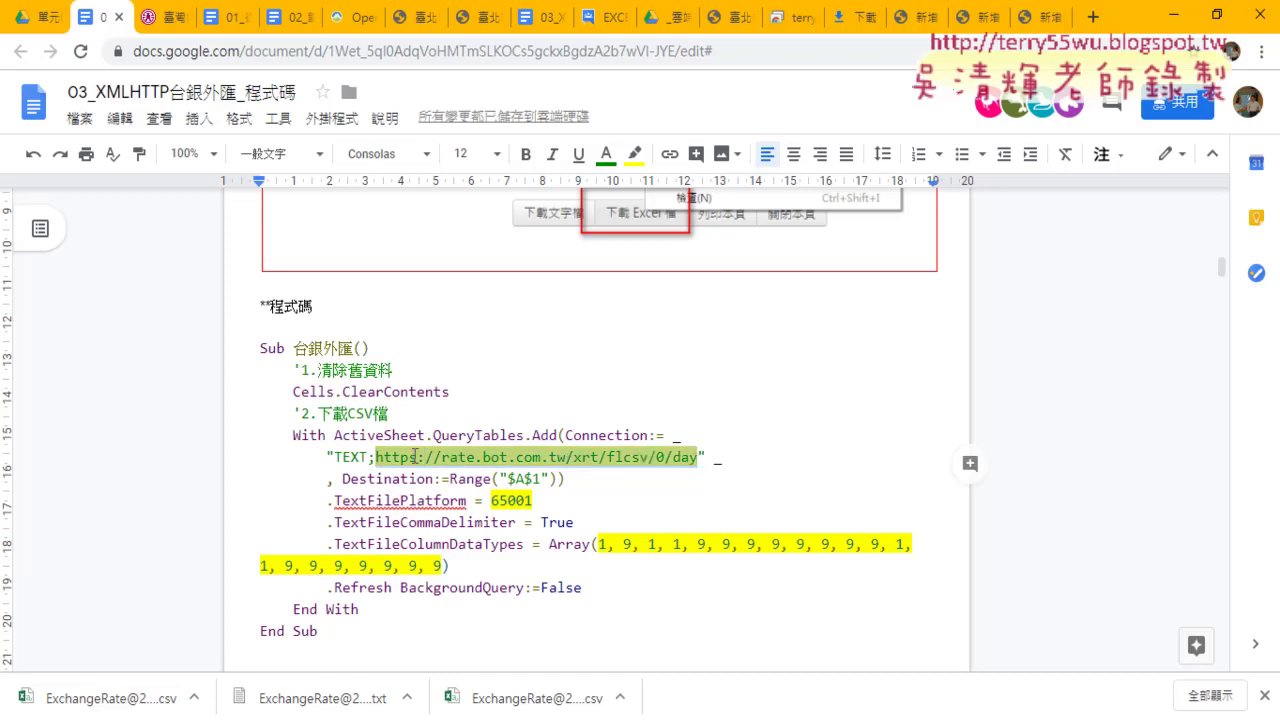
left_click_drag(540, 501, 491, 500)
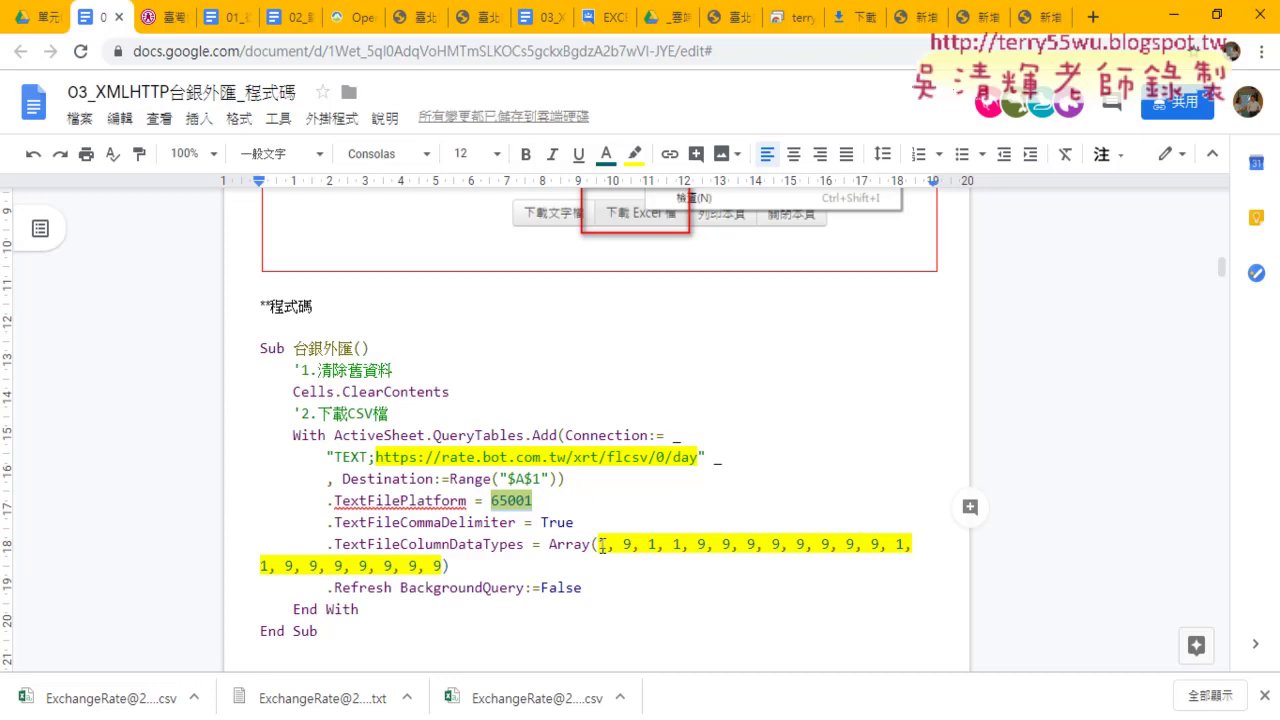
mouse_move(598, 545)
left_mouse_down()
mouse_move(905, 546)
mouse_move(906, 557)
mouse_move(413, 565)
mouse_move(446, 566)
left_mouse_up()
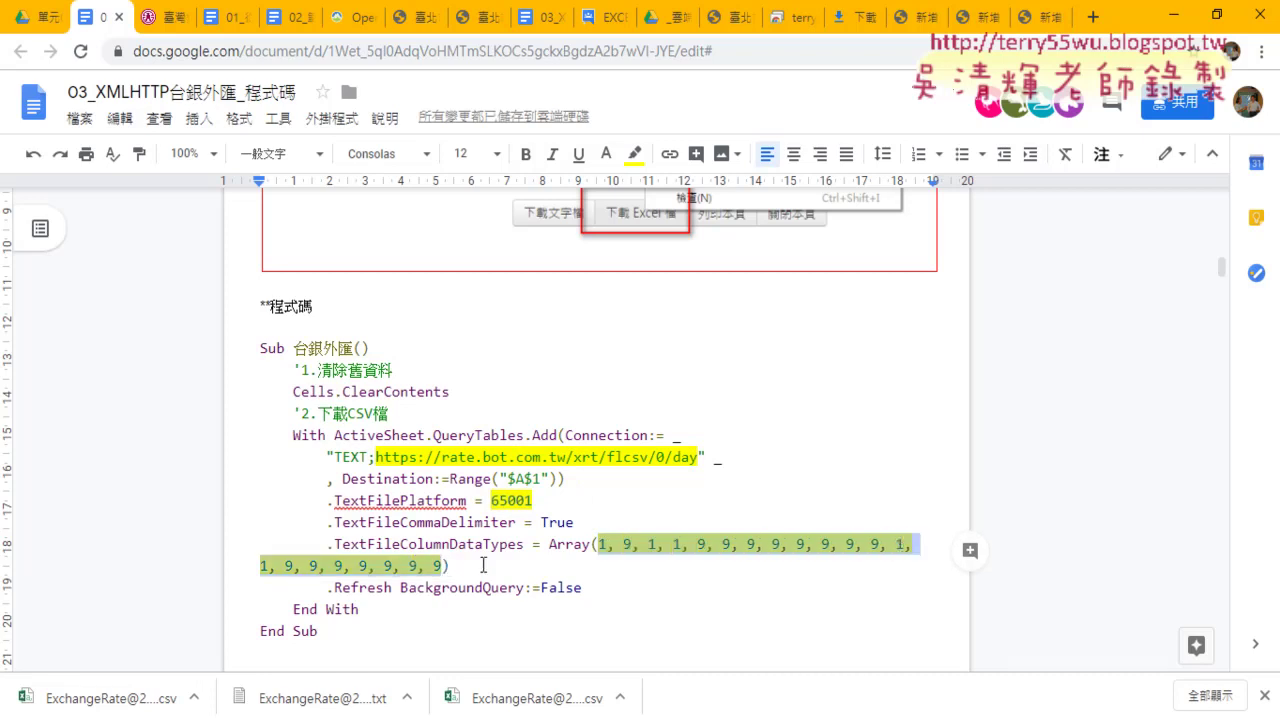
left_click(606, 546)
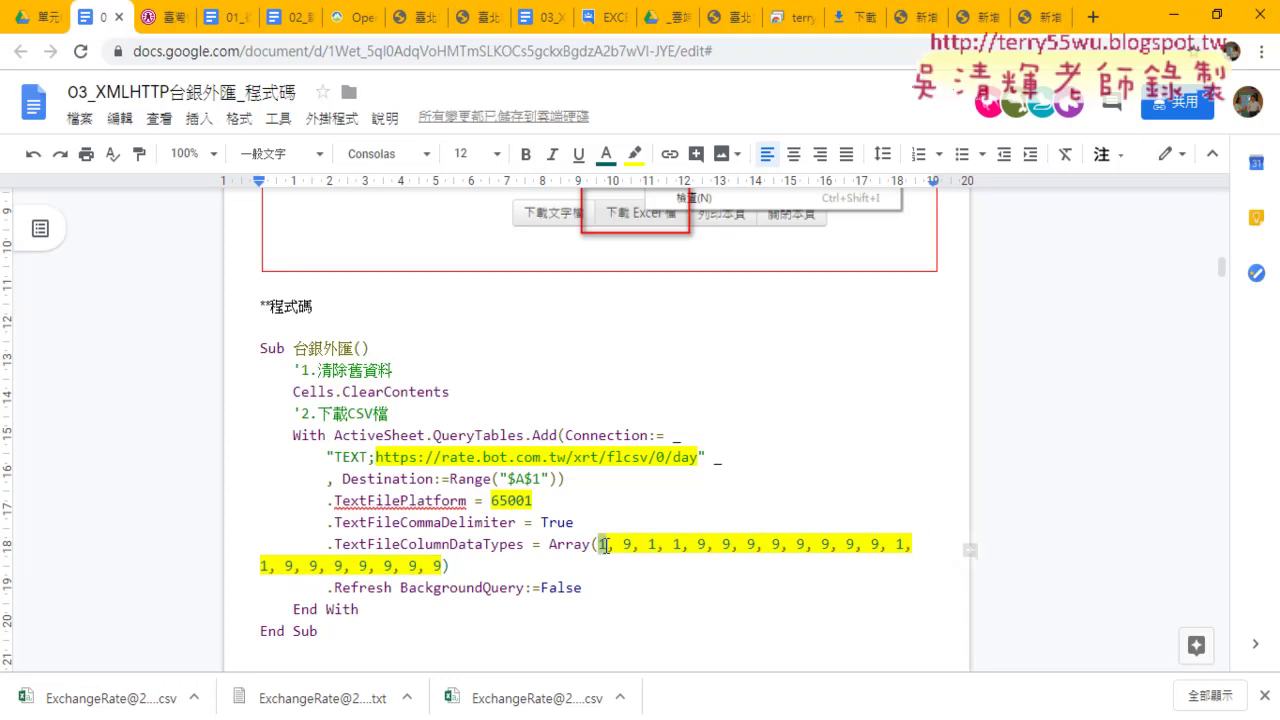
left_click_drag(616, 546, 629, 545)
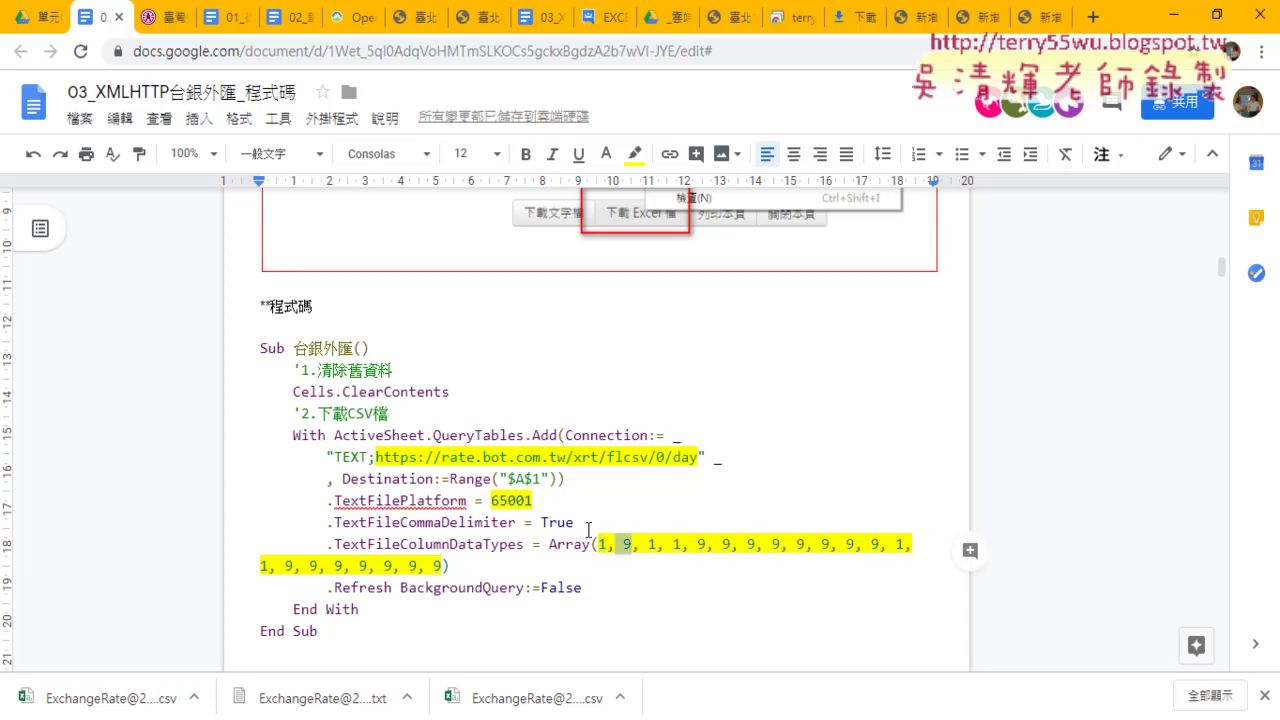
Reopen the downloaded exchange-rate CSV, discarding earlier changes.
left_click(195, 700)
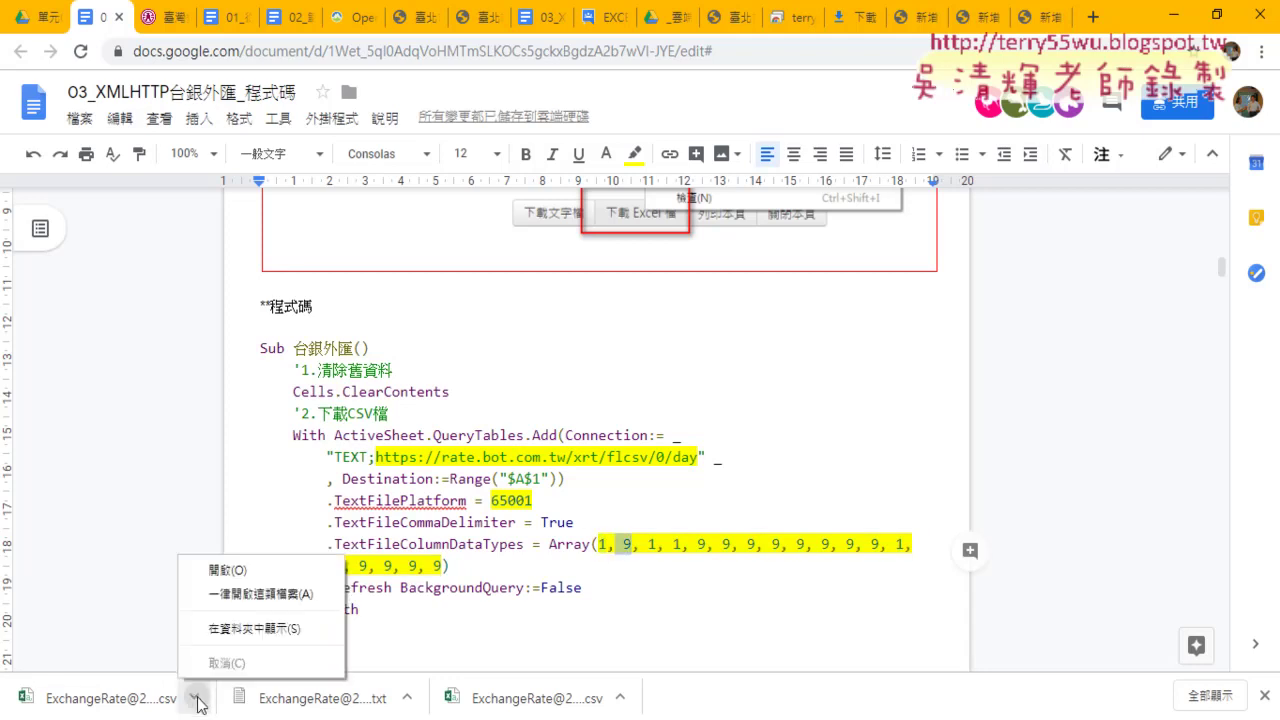
left_click(286, 570)
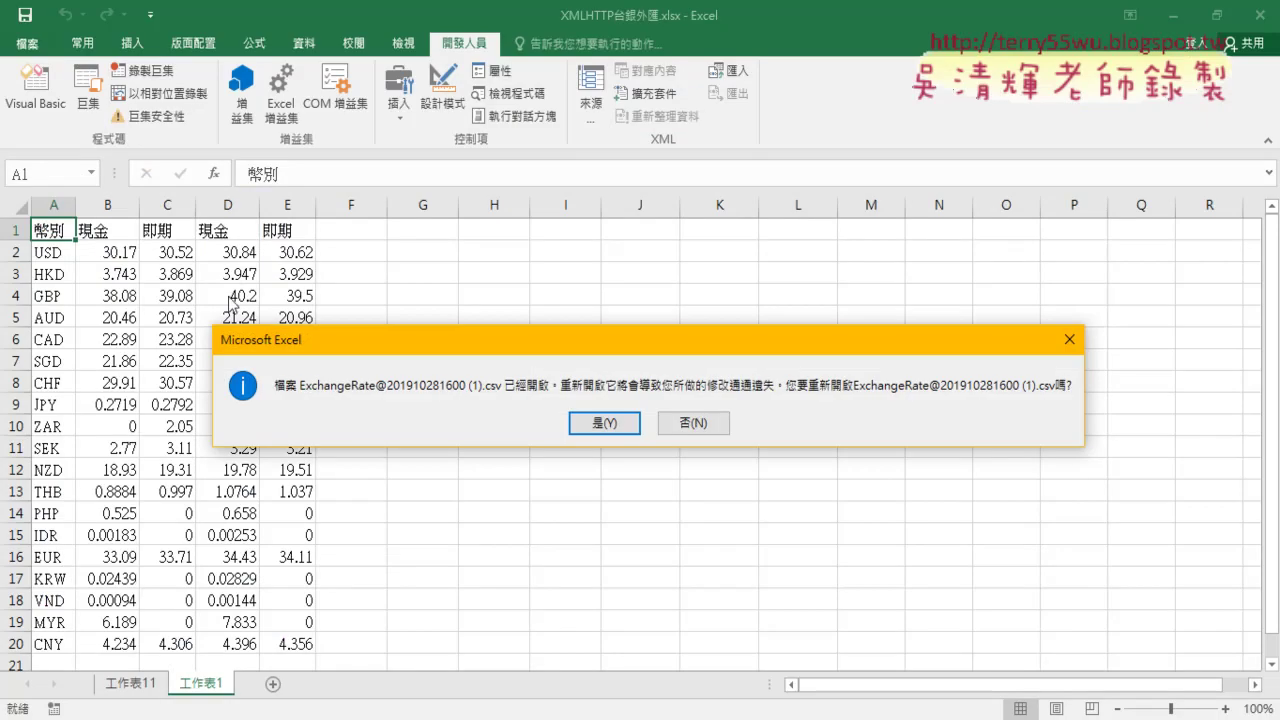
left_click(626, 428)
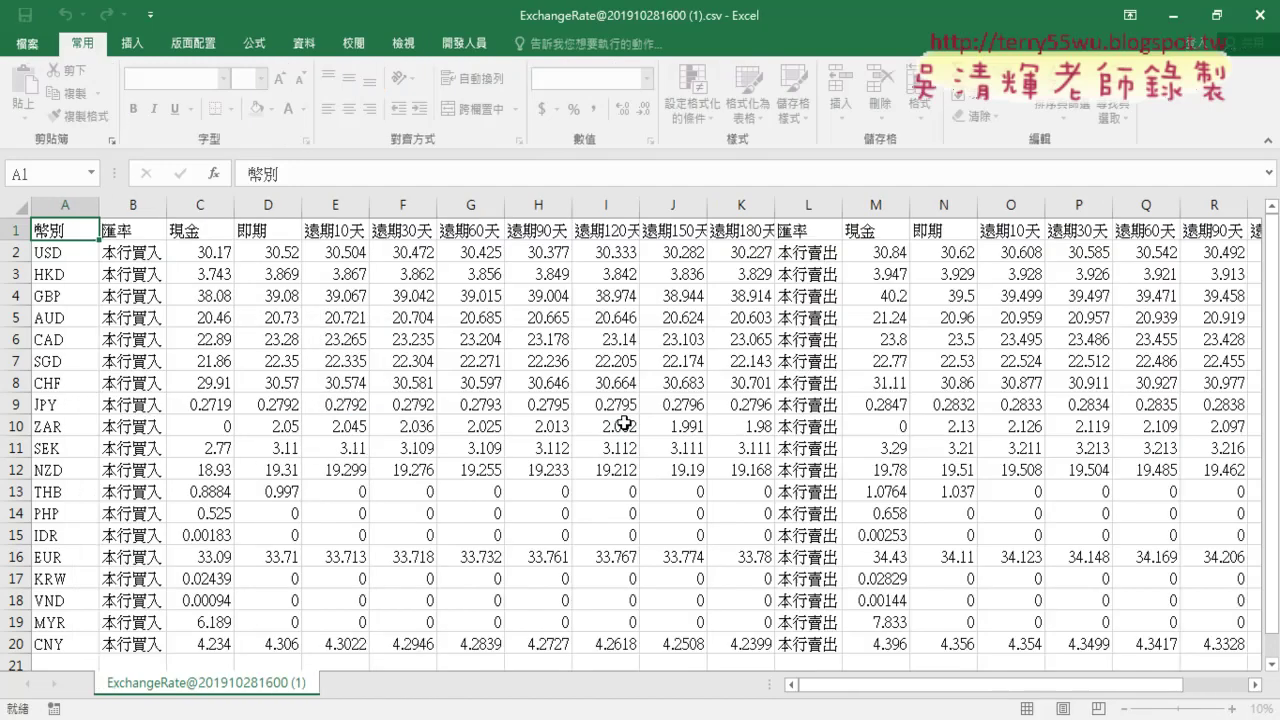
Select the currency, cash and spot columns and the skipped forward-rate columns to compare.
left_click(69, 203)
left_click(134, 203)
left_click(188, 205)
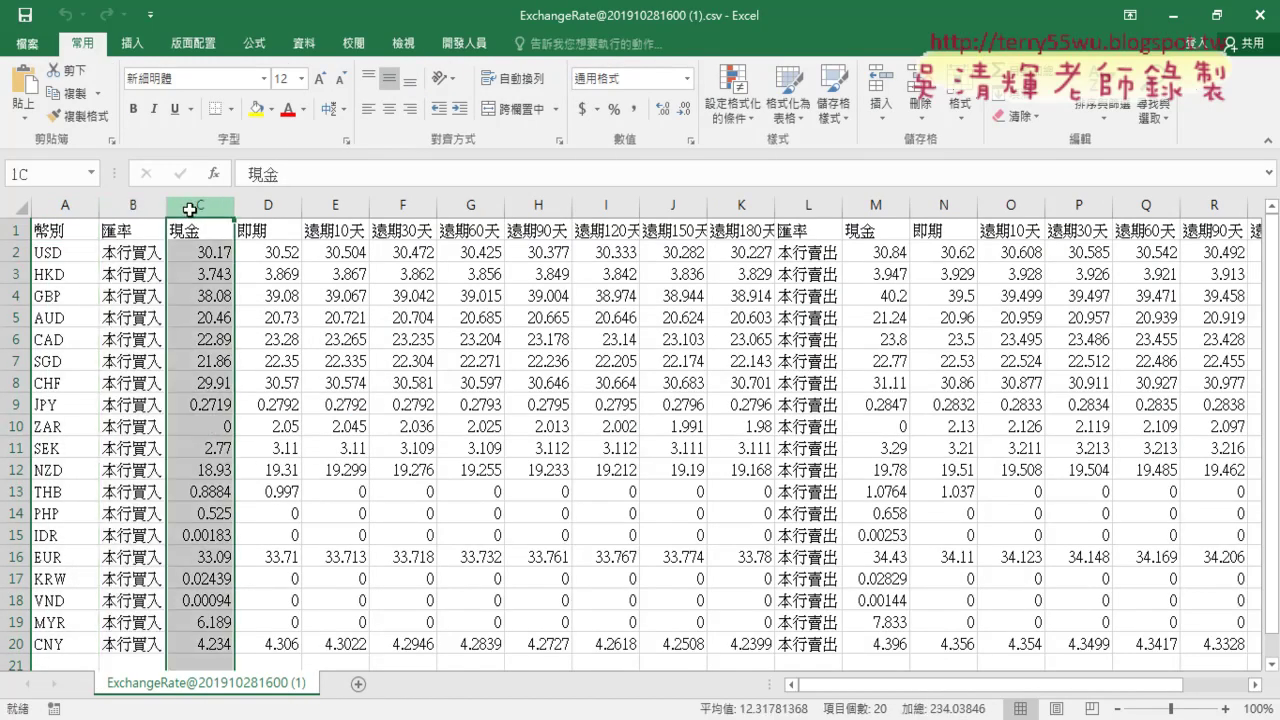
left_click_drag(188, 207, 260, 208)
left_click_drag(338, 205, 805, 213)
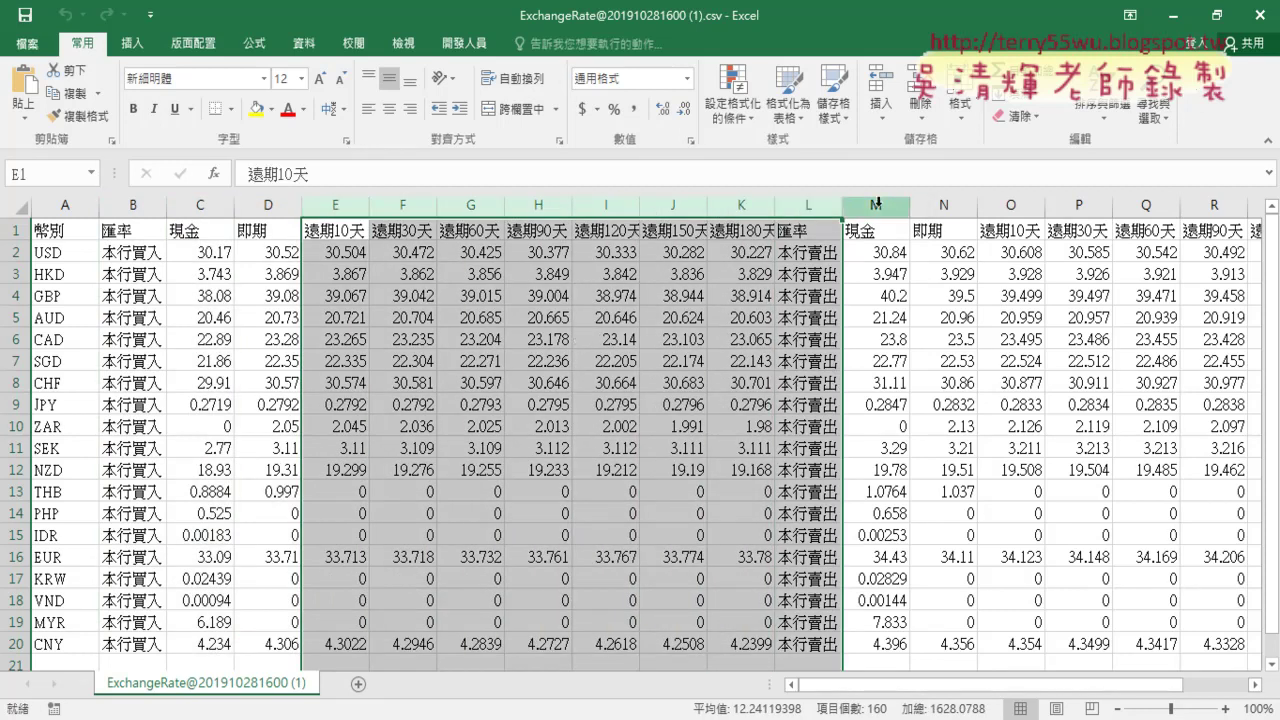
left_click_drag(876, 205, 1080, 205)
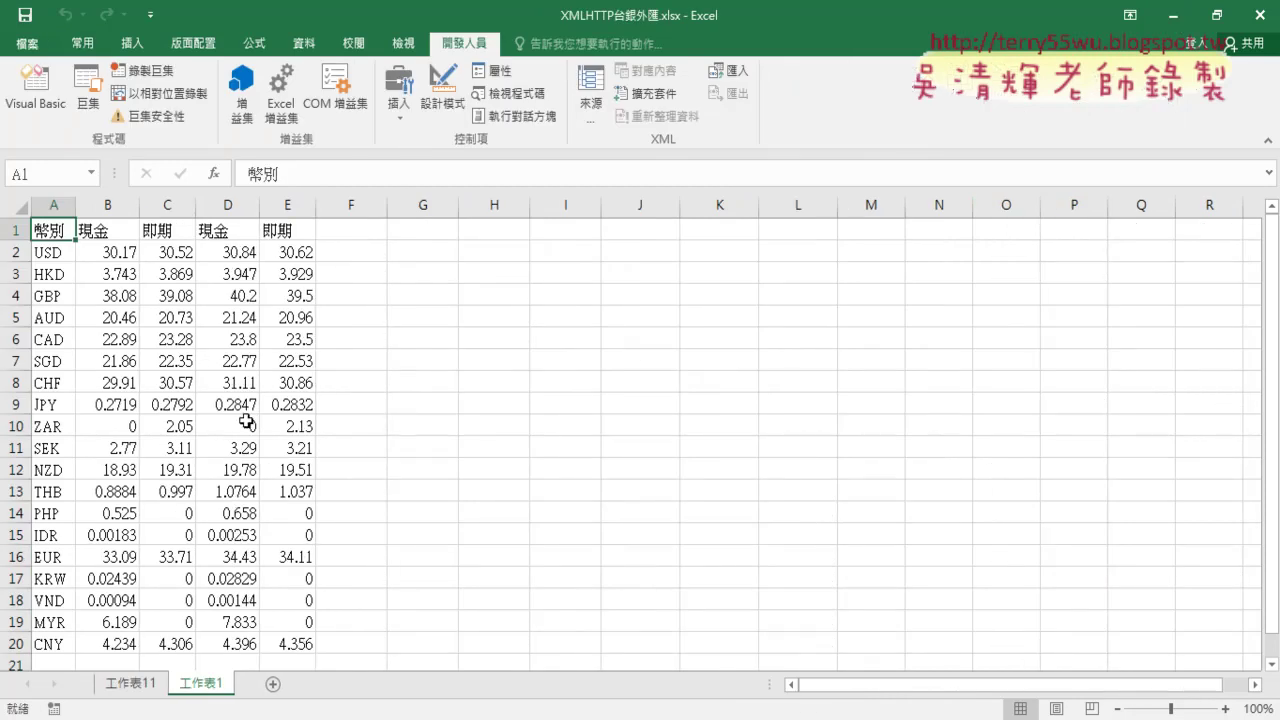
Add sheet 工作表2 and arrange the VBA code editor window above it.
left_click(273, 684)
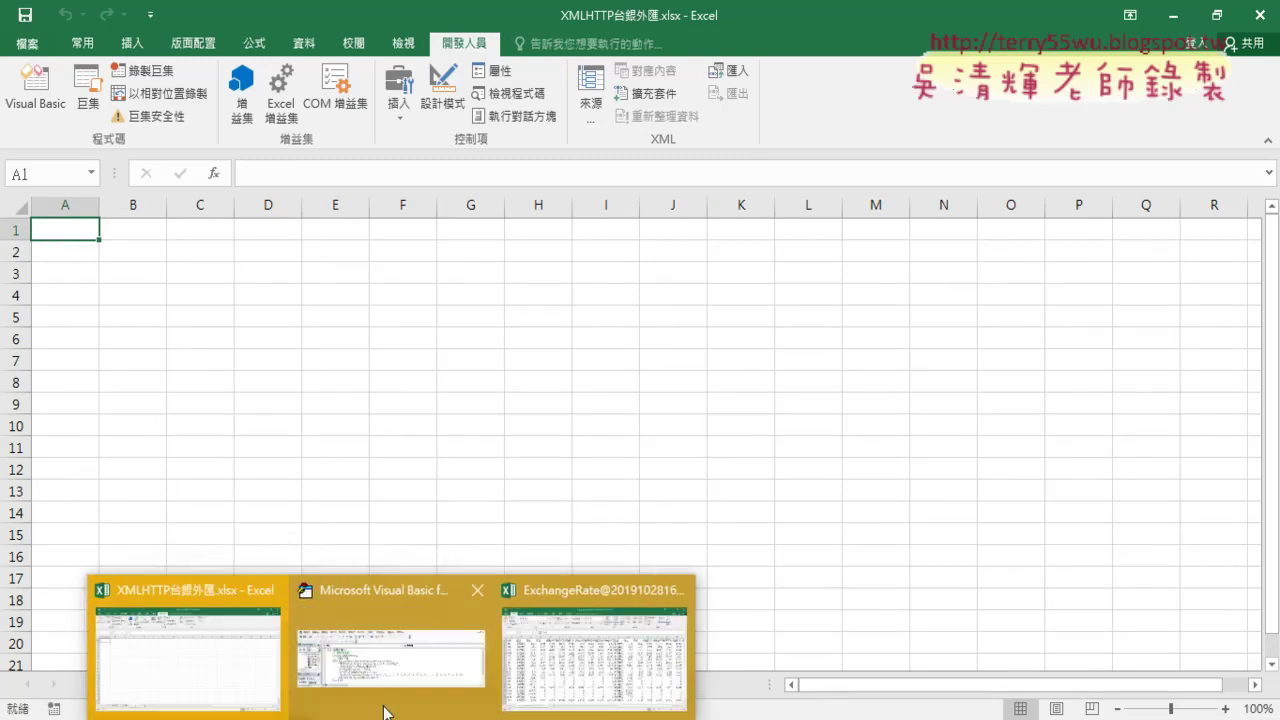
left_click(405, 630)
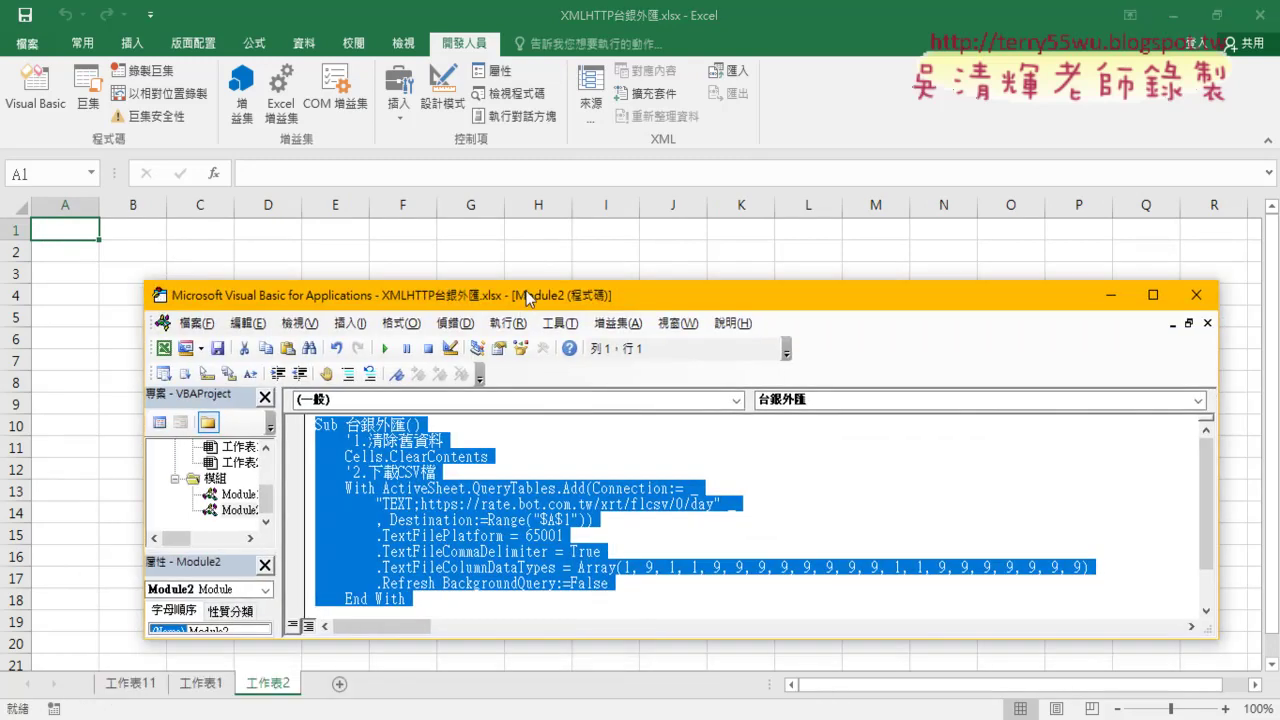
left_click_drag(513, 295, 677, 95)
left_click(591, 414)
left_click_drag(587, 452, 587, 557)
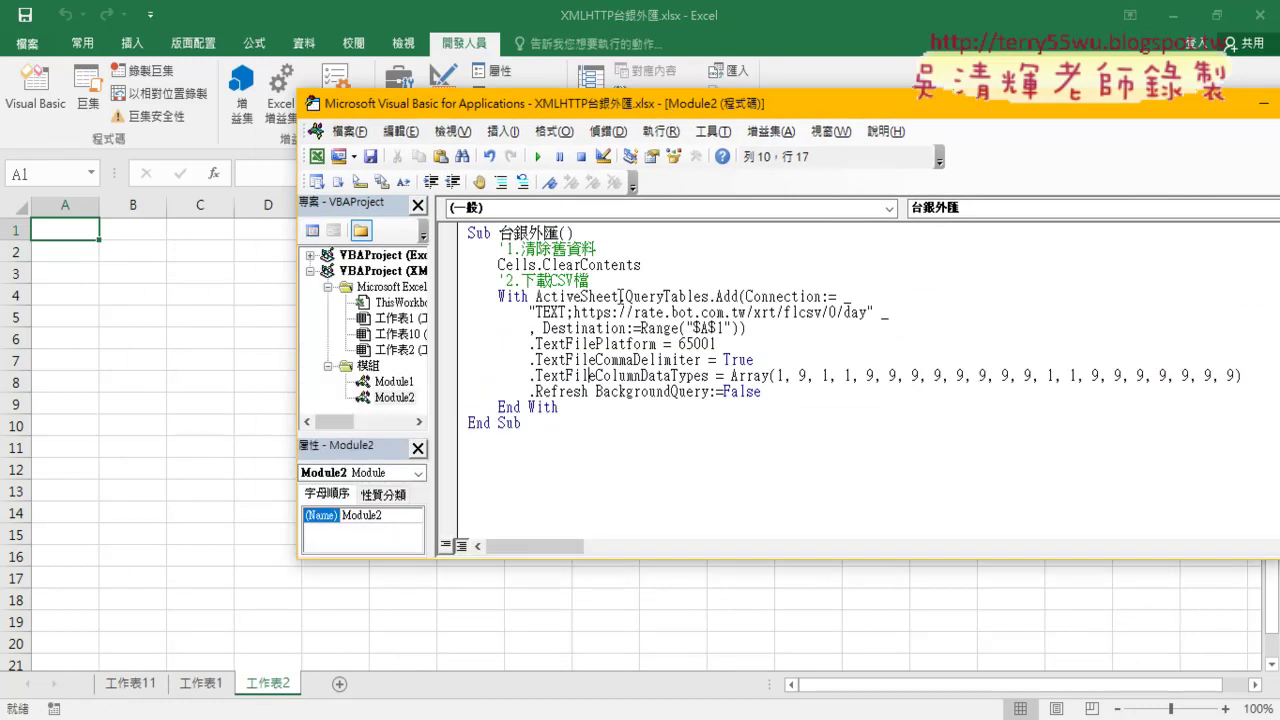
Run the 台銀外匯 macro to fill 工作表2 with rates, then return to the browser.
left_click_drag(640, 266, 470, 232)
left_click(620, 327)
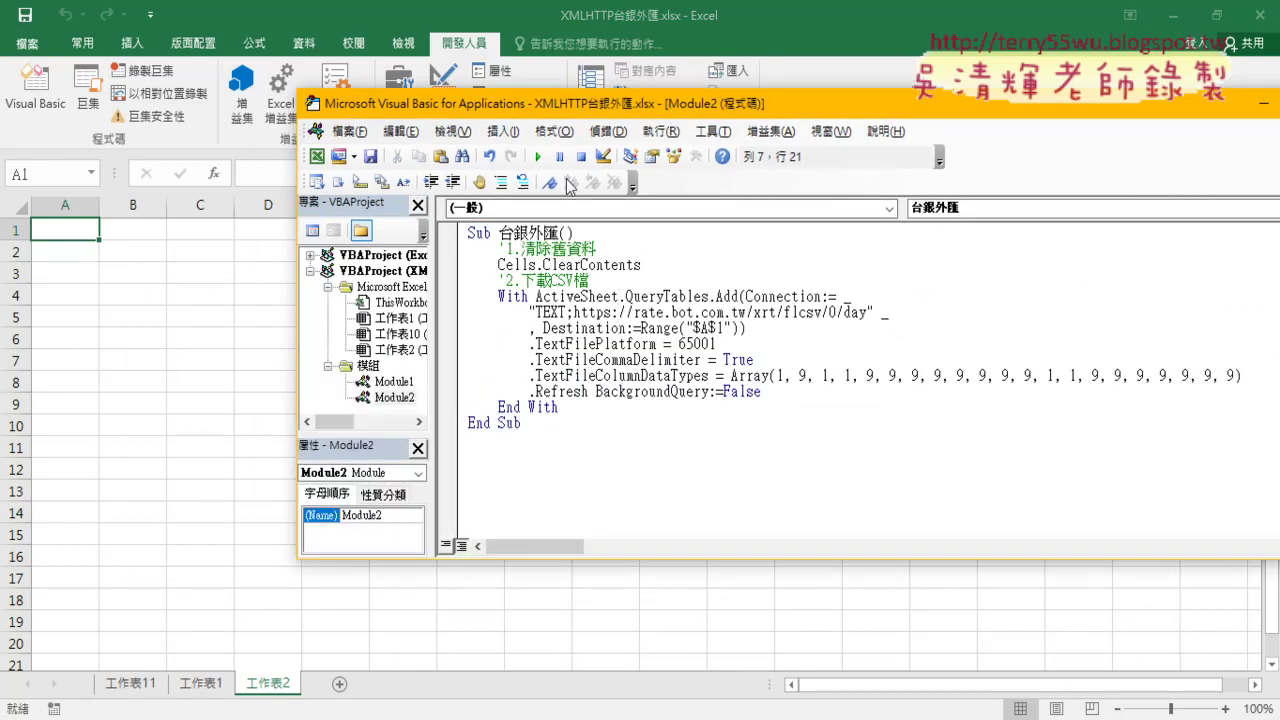
left_click(541, 157)
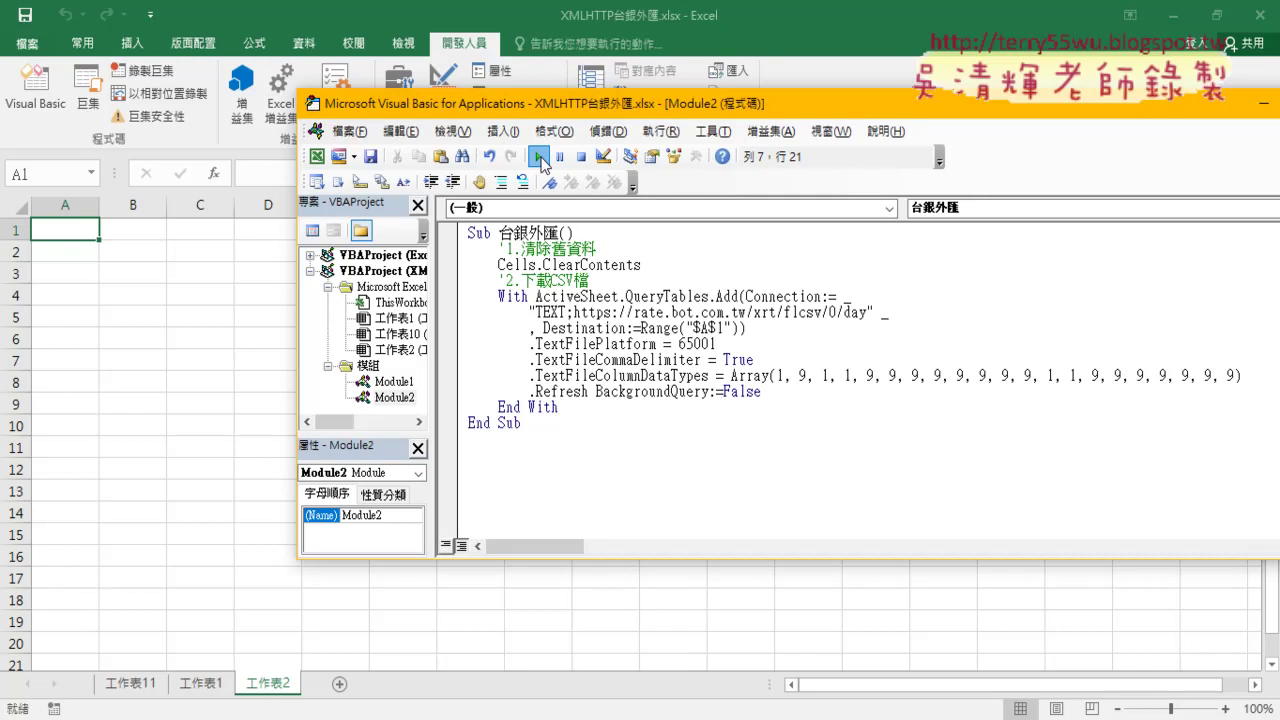
left_click_drag(544, 114, 668, 130)
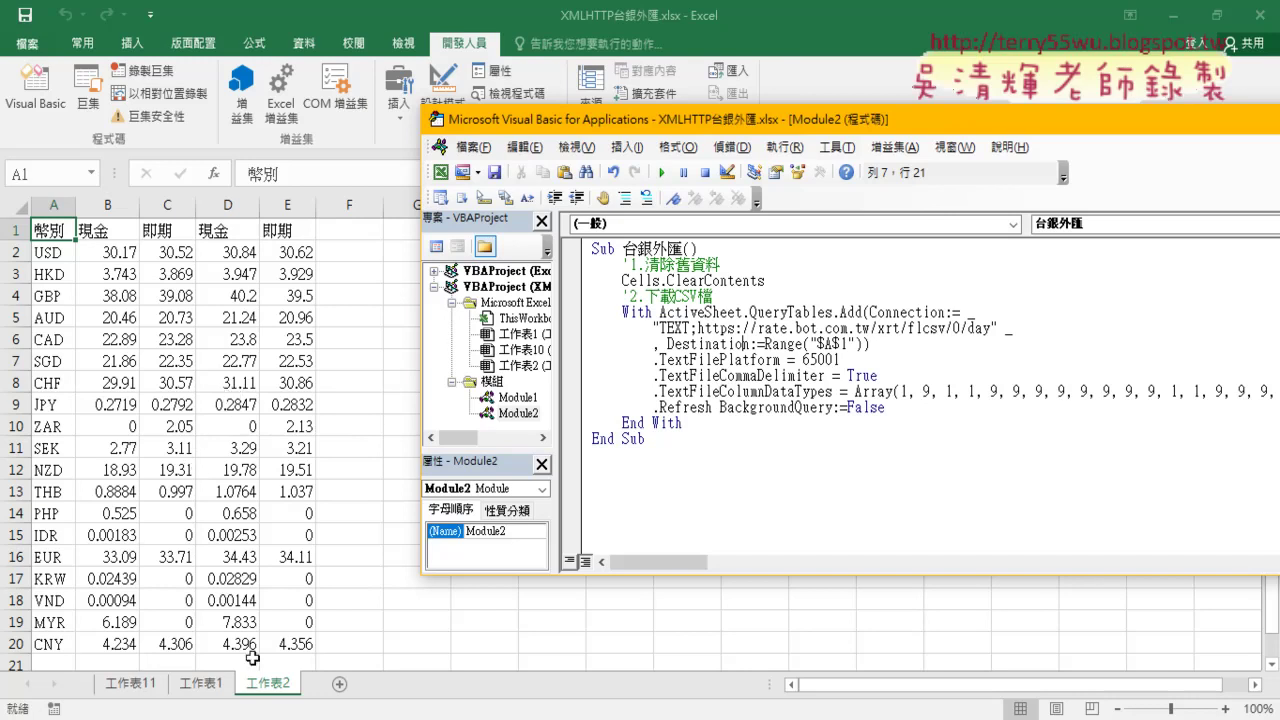
key("alt+Tab")
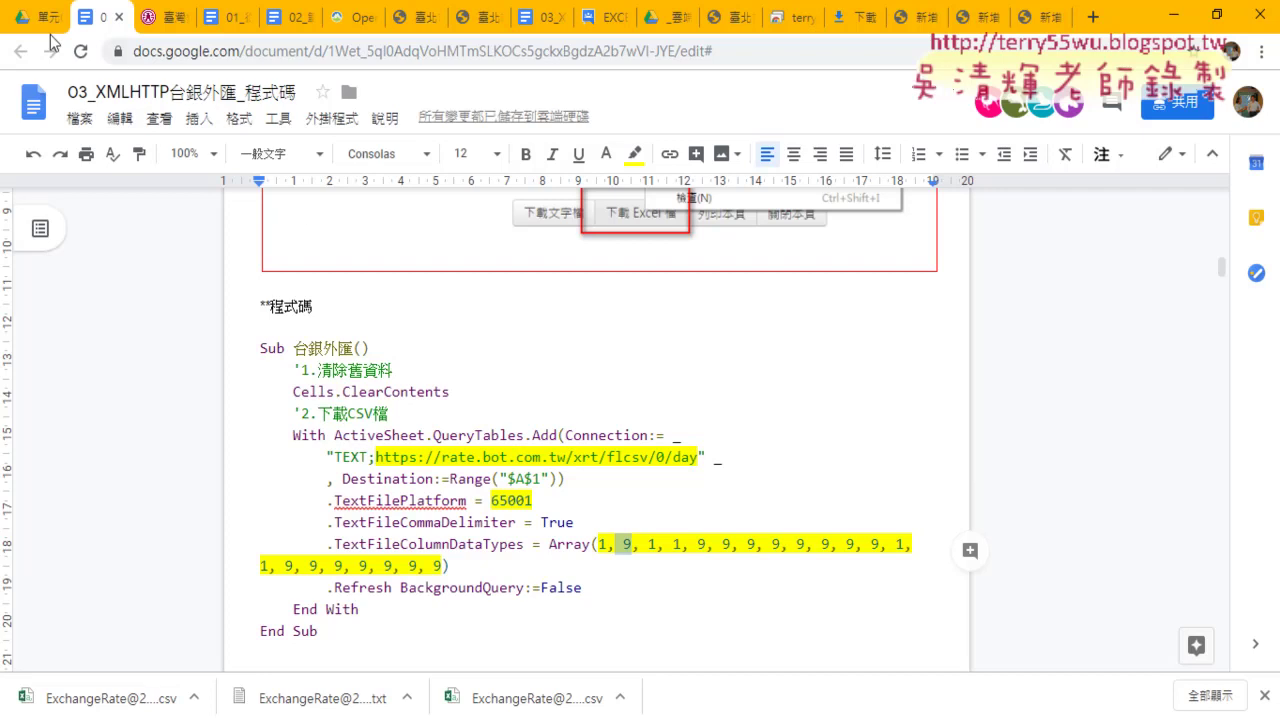
Open the 04_YAHOO stock-quote document, scroll through its download example, and go back to Drive.
left_click(40, 20)
left_click(352, 441)
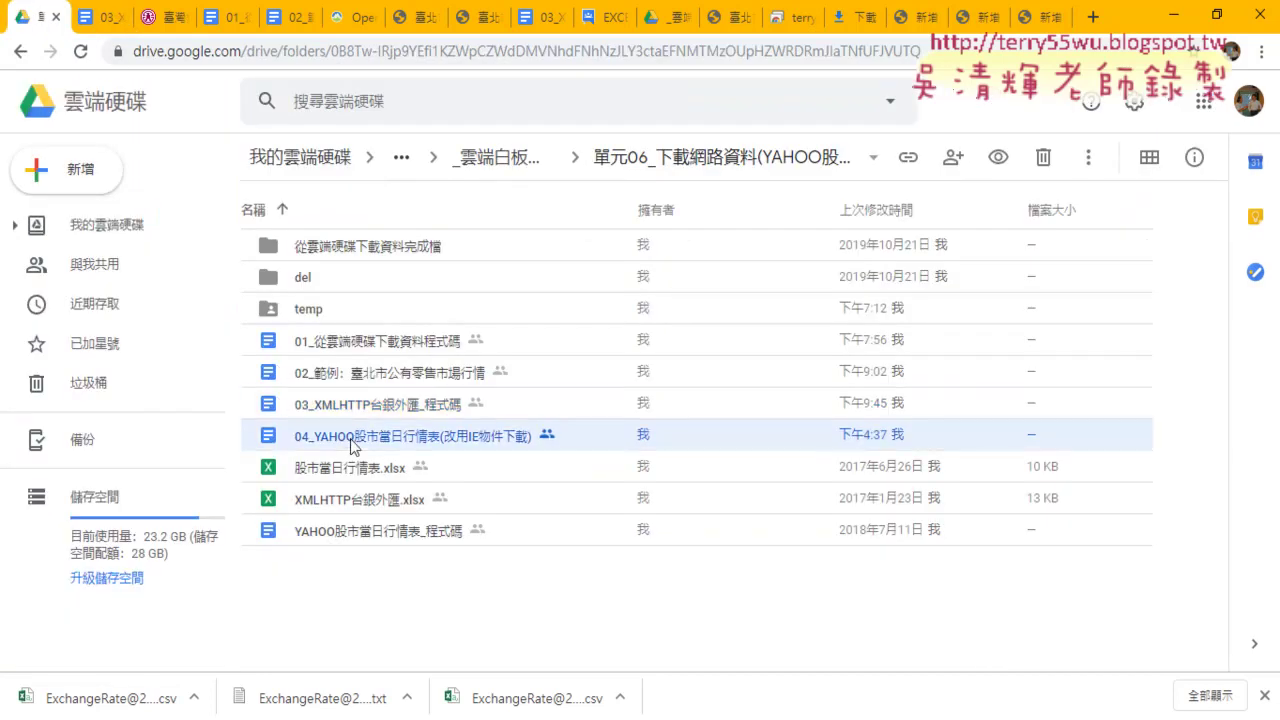
double_click(352, 443)
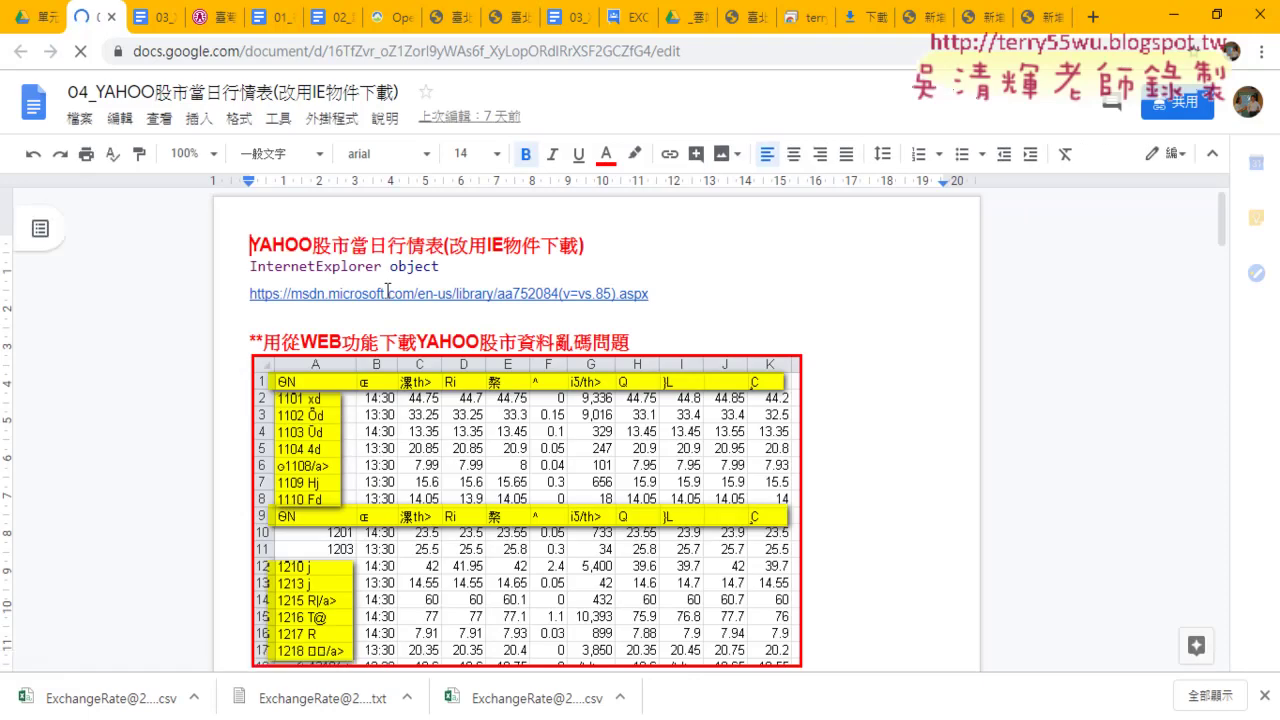
scroll(587, 334, "down", 2)
scroll(587, 334, "up", 1)
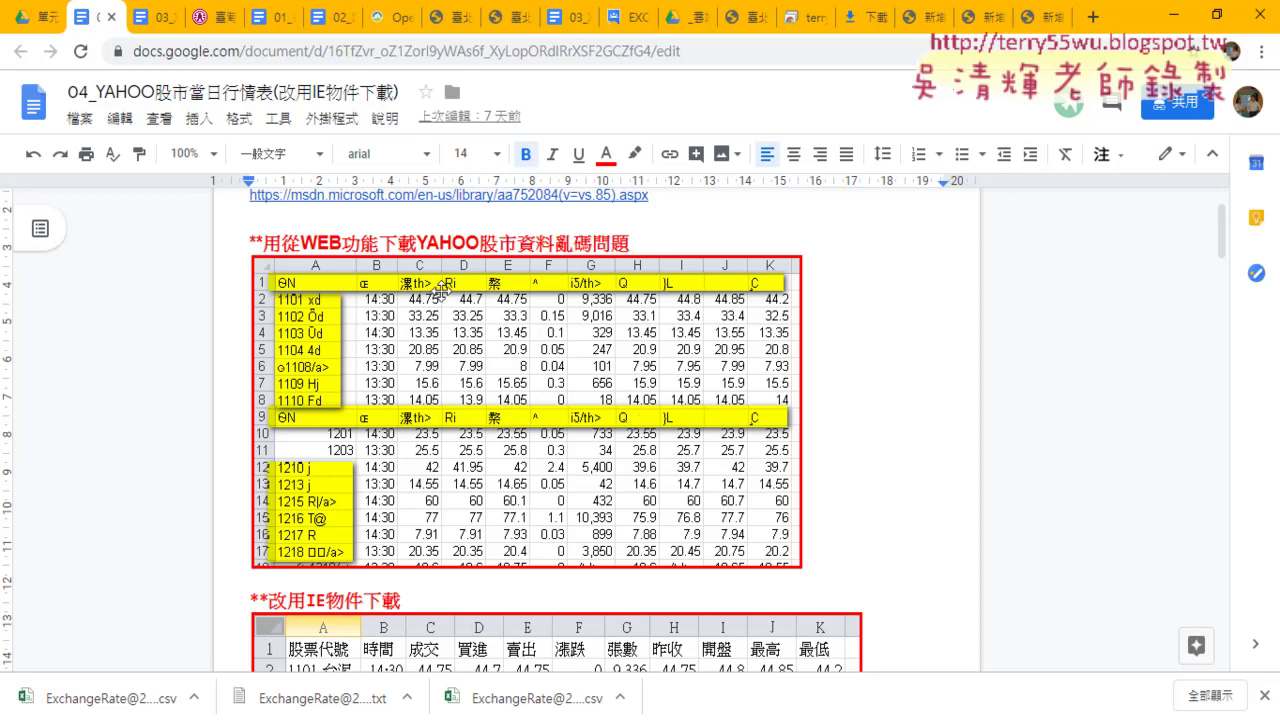
scroll(440, 300, "down", 1)
left_click_drag(410, 497, 310, 510)
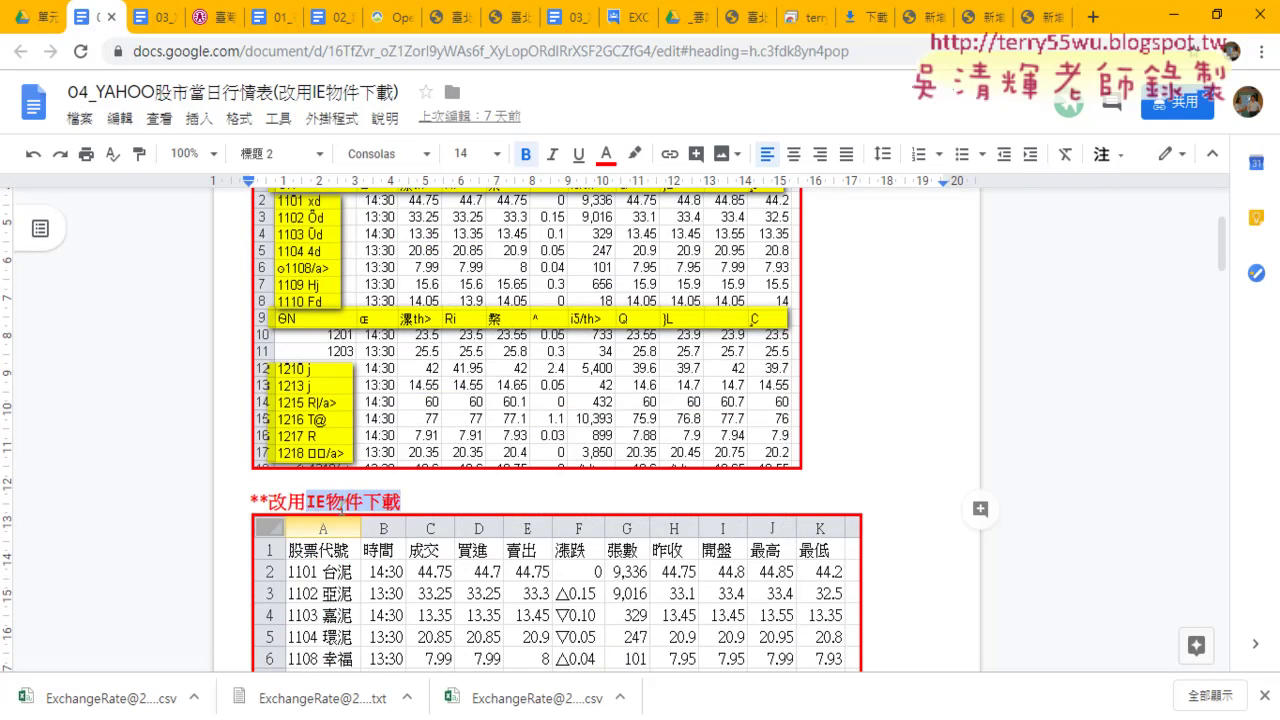
scroll(340, 505, "down", 1)
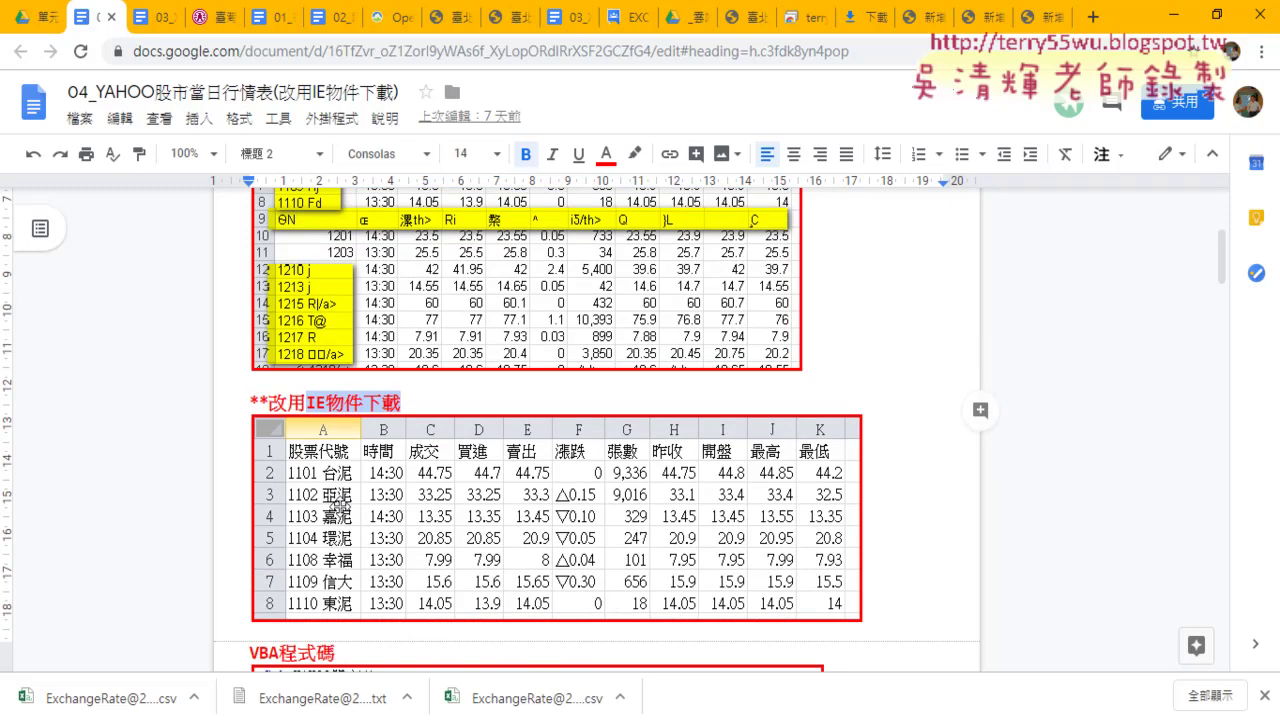
left_click(35, 17)
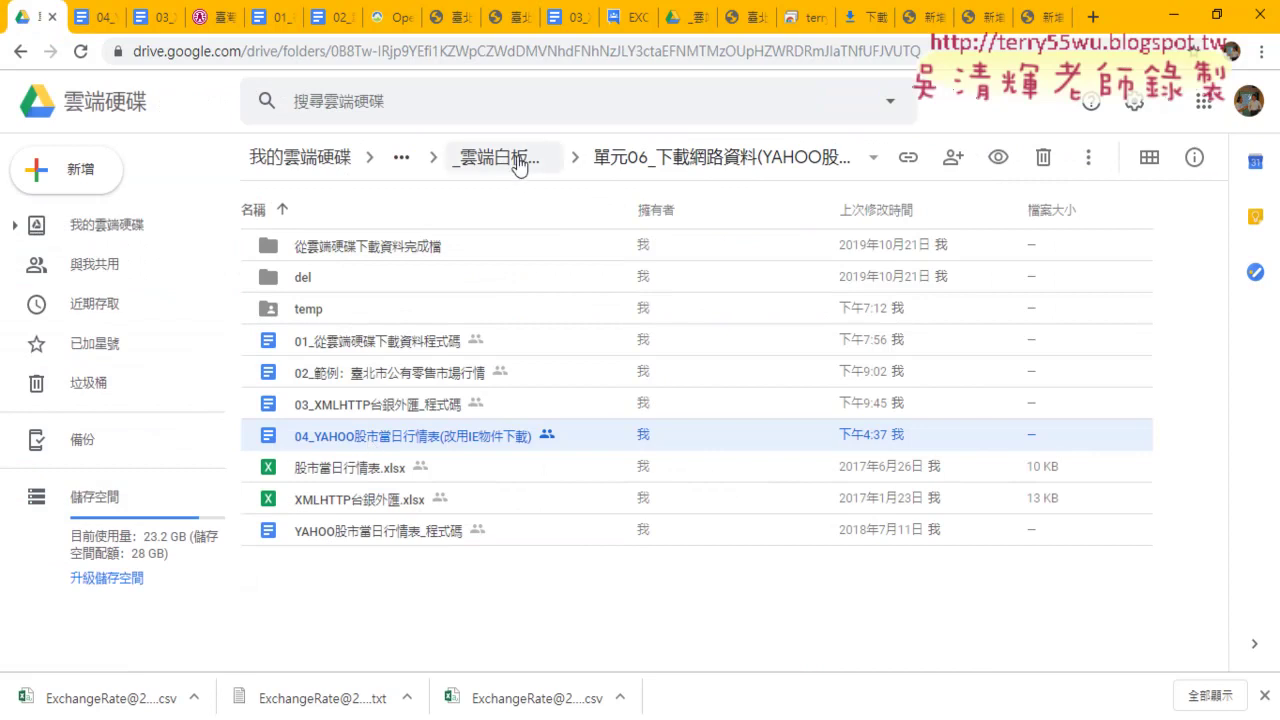
Go up to the _雲端白板畫面 folder listing 單元01–單元08, then preview the open Excel windows.
left_click(518, 166)
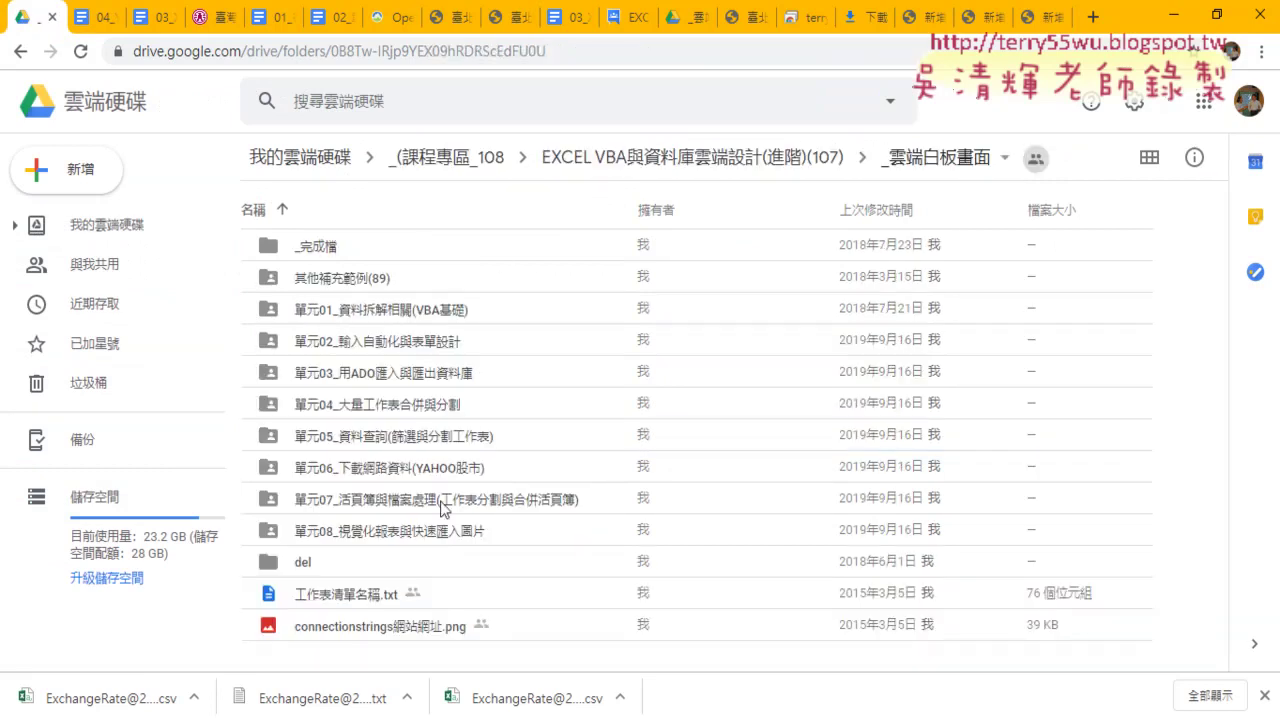
left_click(445, 509)
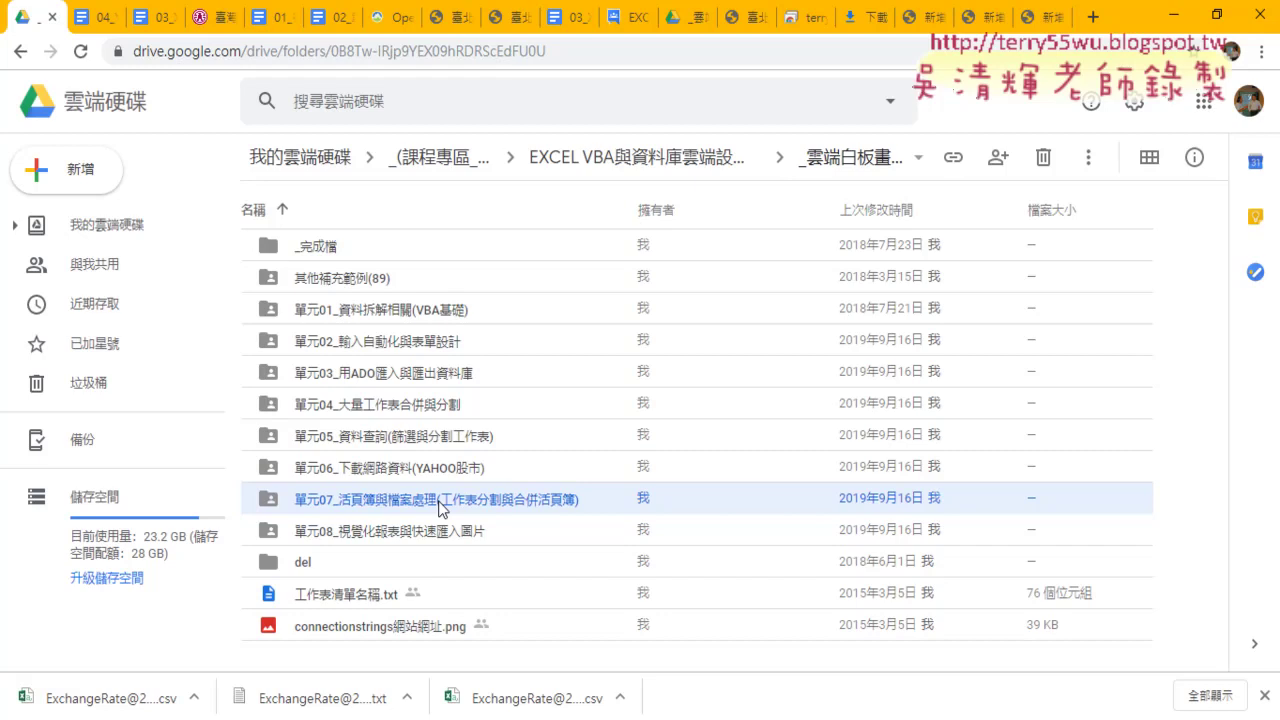
left_click(395, 719)
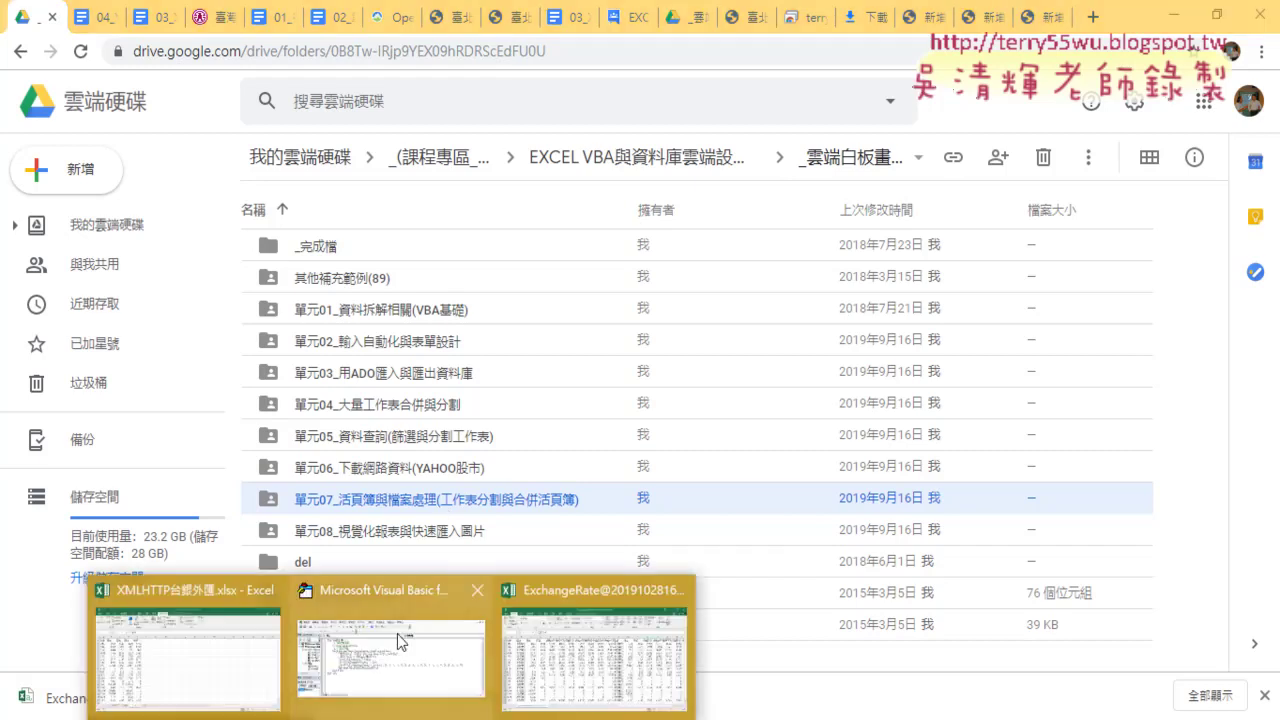
Bring XMLHTTP台銀外匯.xlsx back to the front and show its 資料 (Data) ribbon tab.
left_click(229, 648)
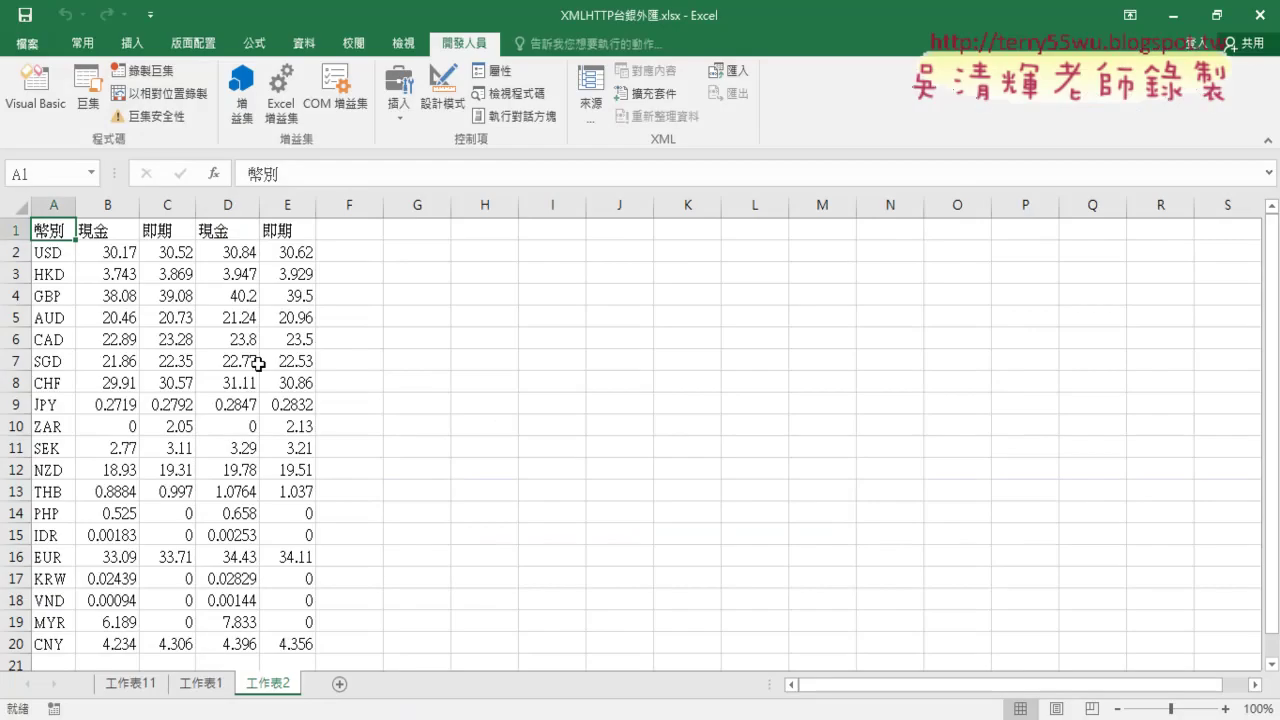
left_click(318, 46)
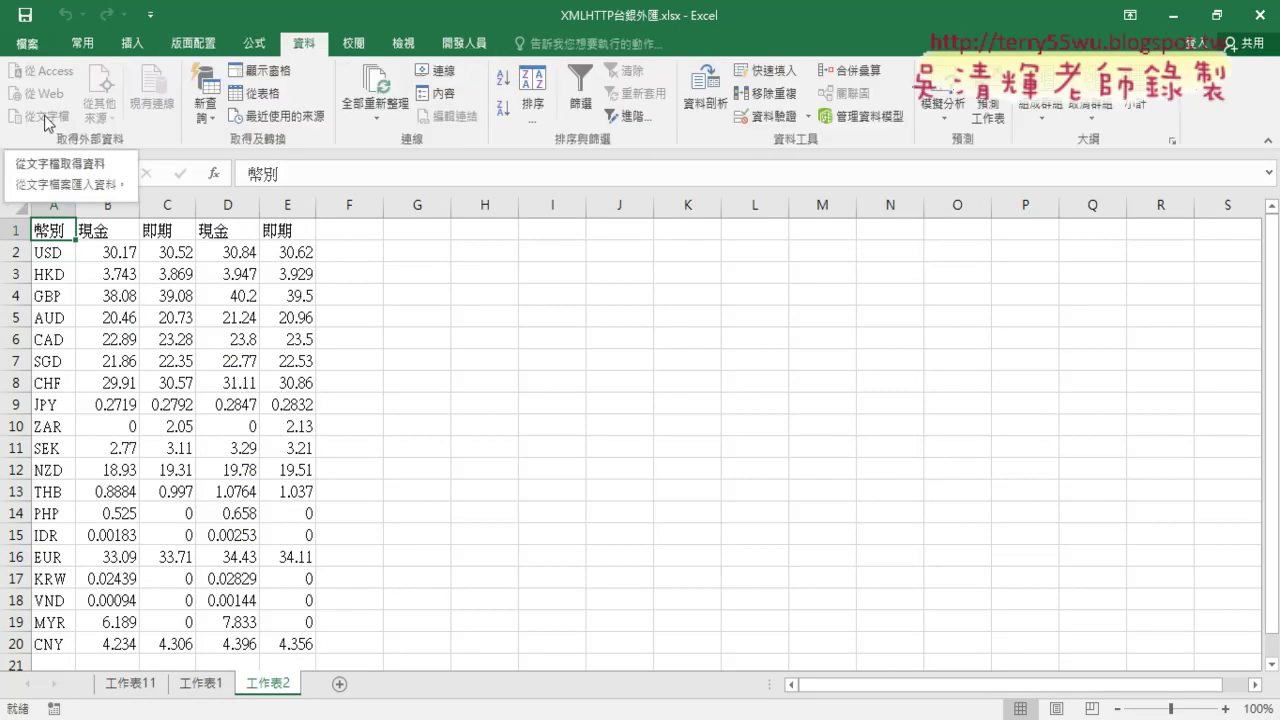